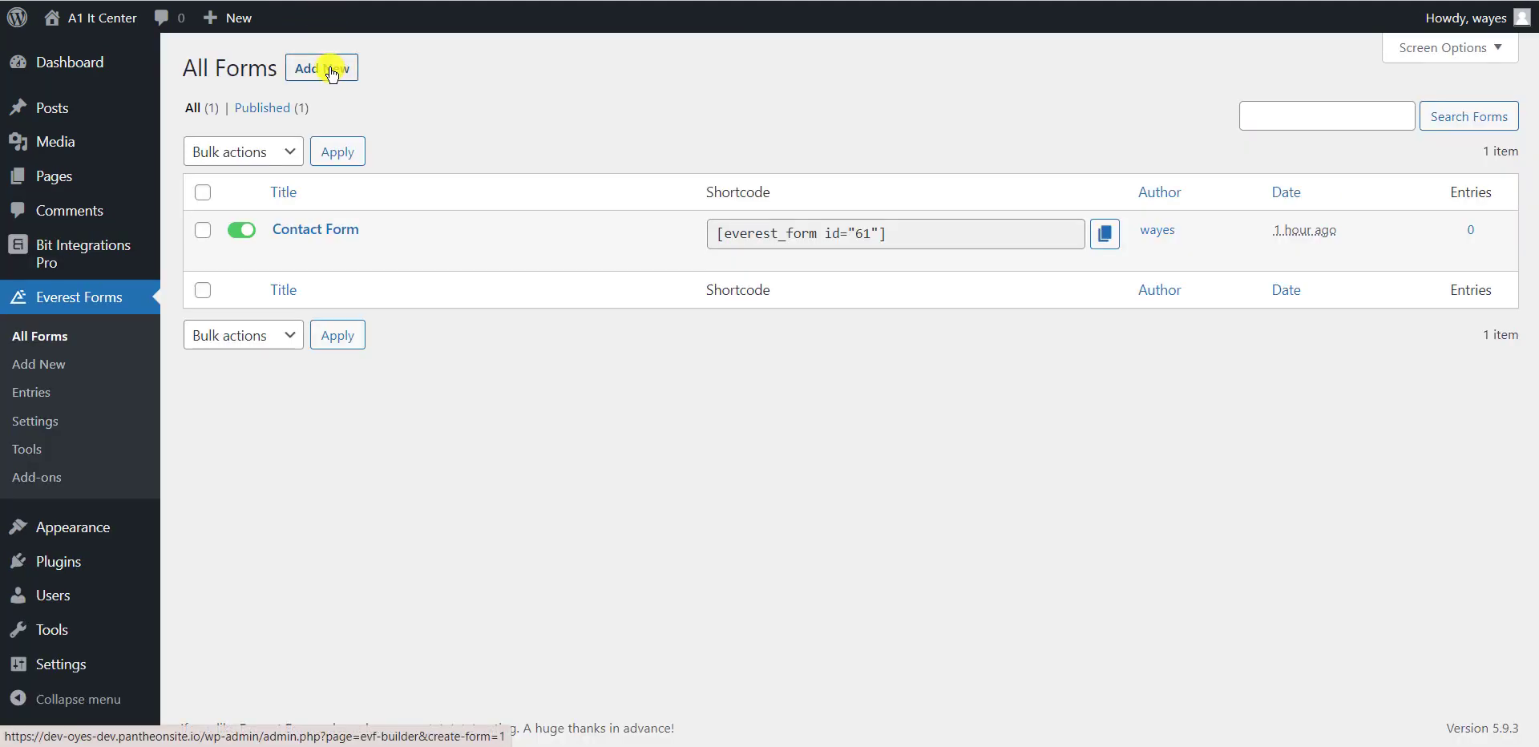
# Switch to the Bit Integrations Pro tab showing the existing integrations list
pyautogui.moveTo(333, 226)
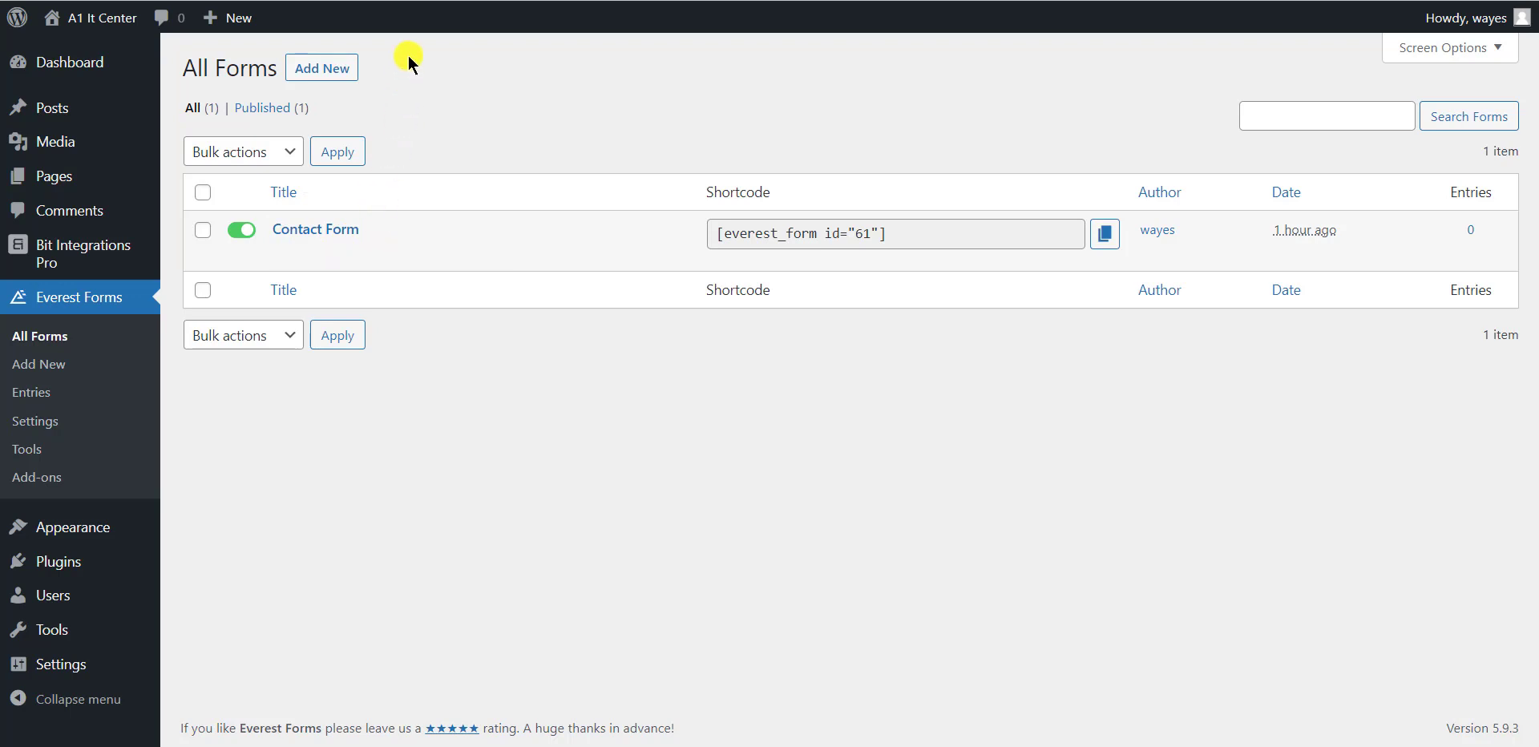
pyautogui.click(425, 0)
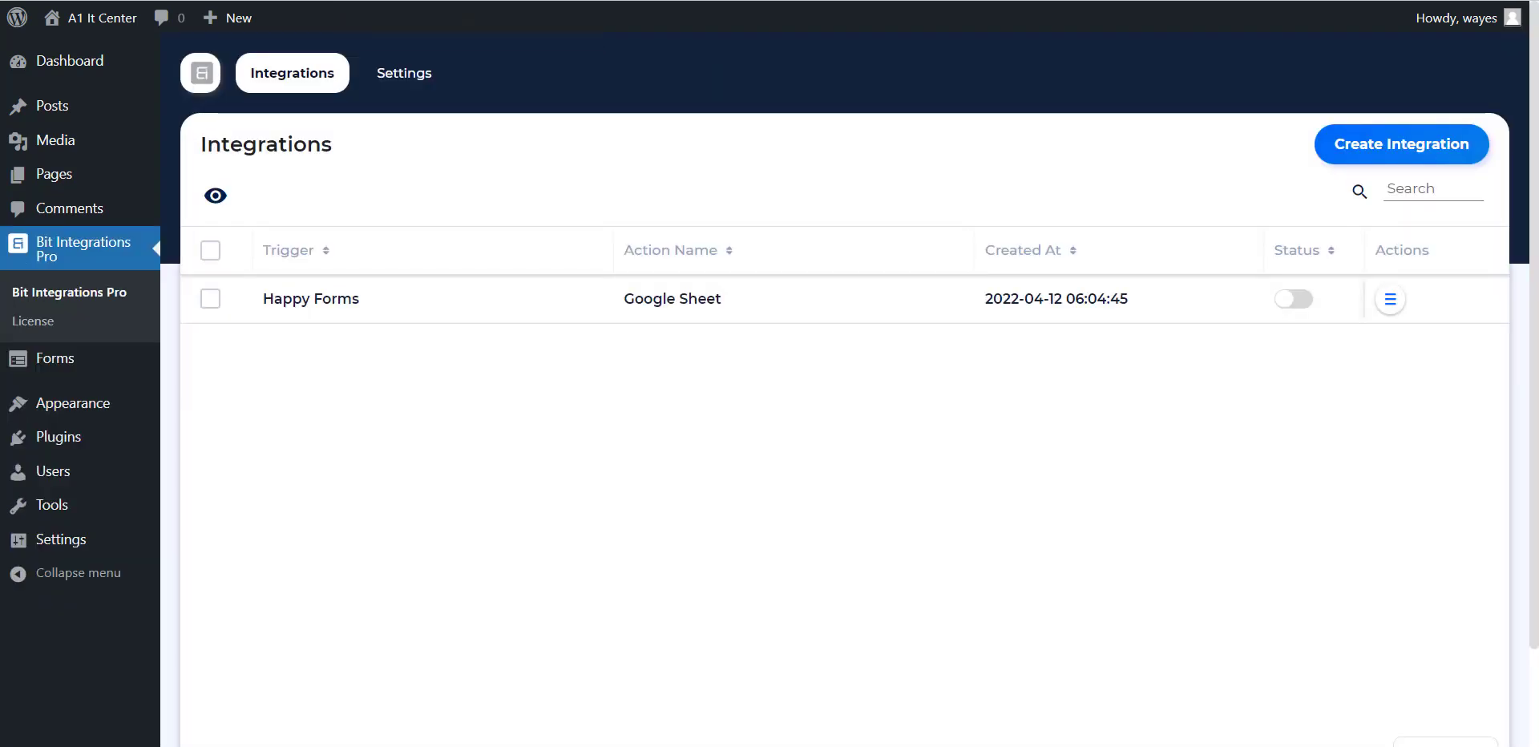
# Create a new integration with Everest Forms as trigger and Contact Form selected
pyautogui.click(1395, 146)
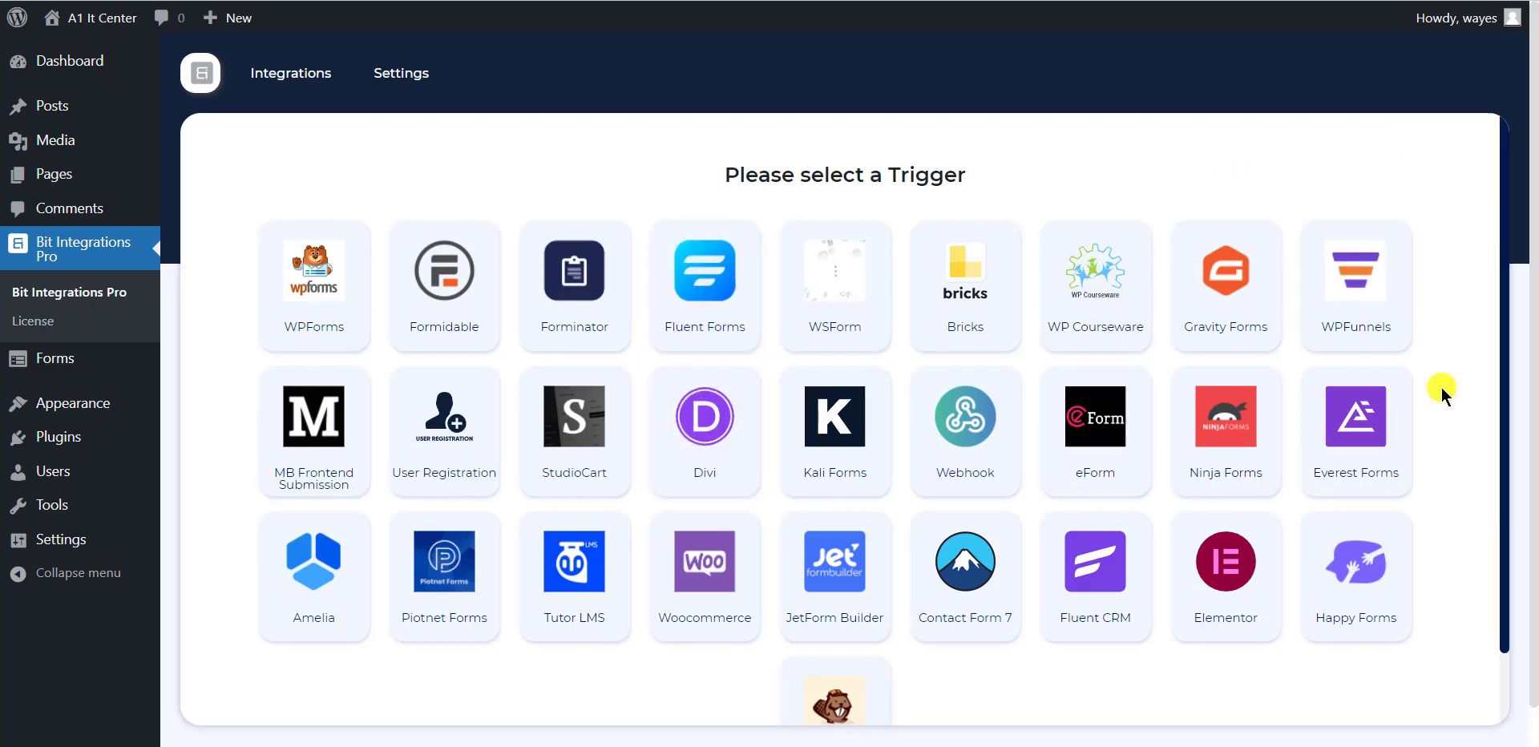
pyautogui.click(1387, 411)
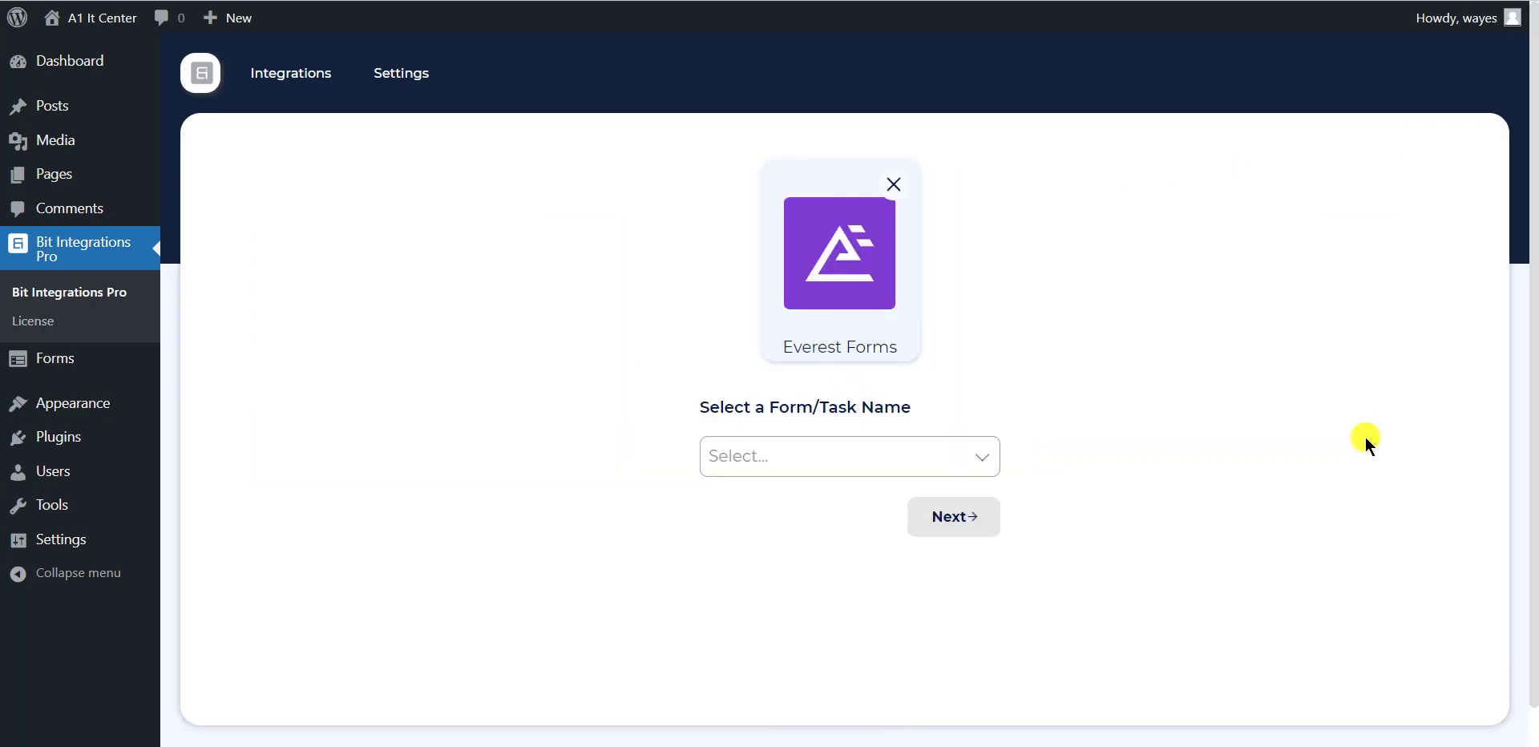
pyautogui.click(772, 456)
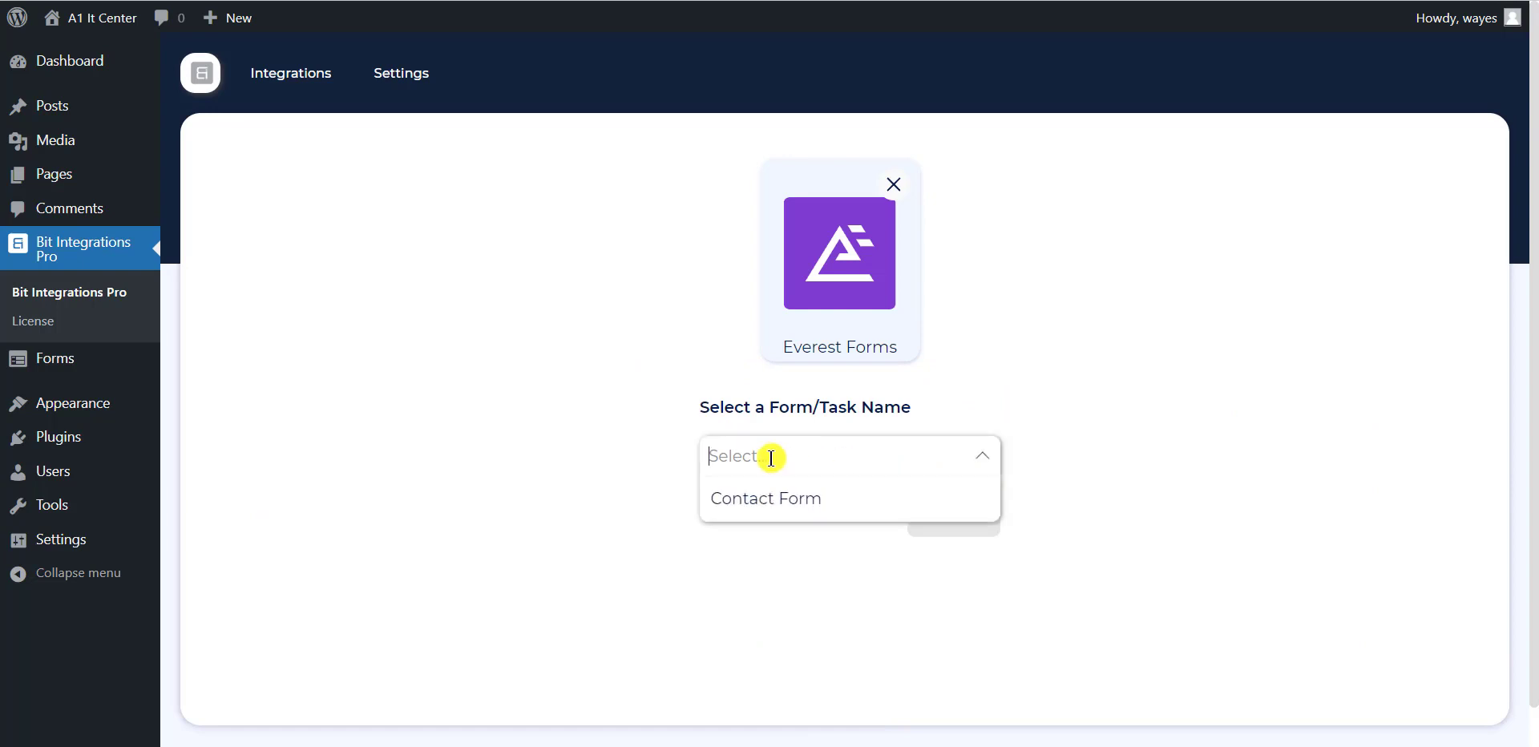
pyautogui.click(749, 514)
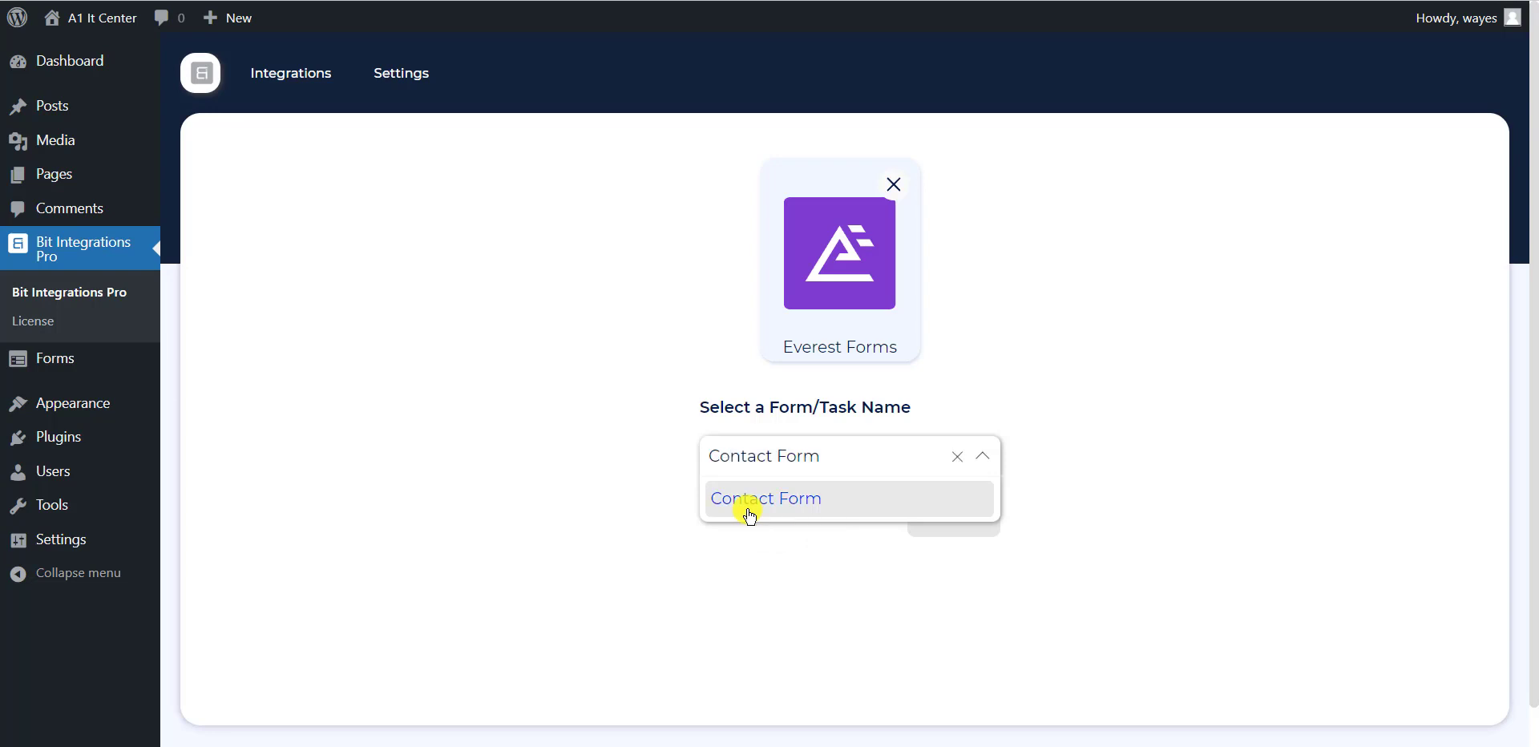
# Pick Google Sheet as the action and point out its Integration Name, Client id and Client secret fields
pyautogui.click(941, 533)
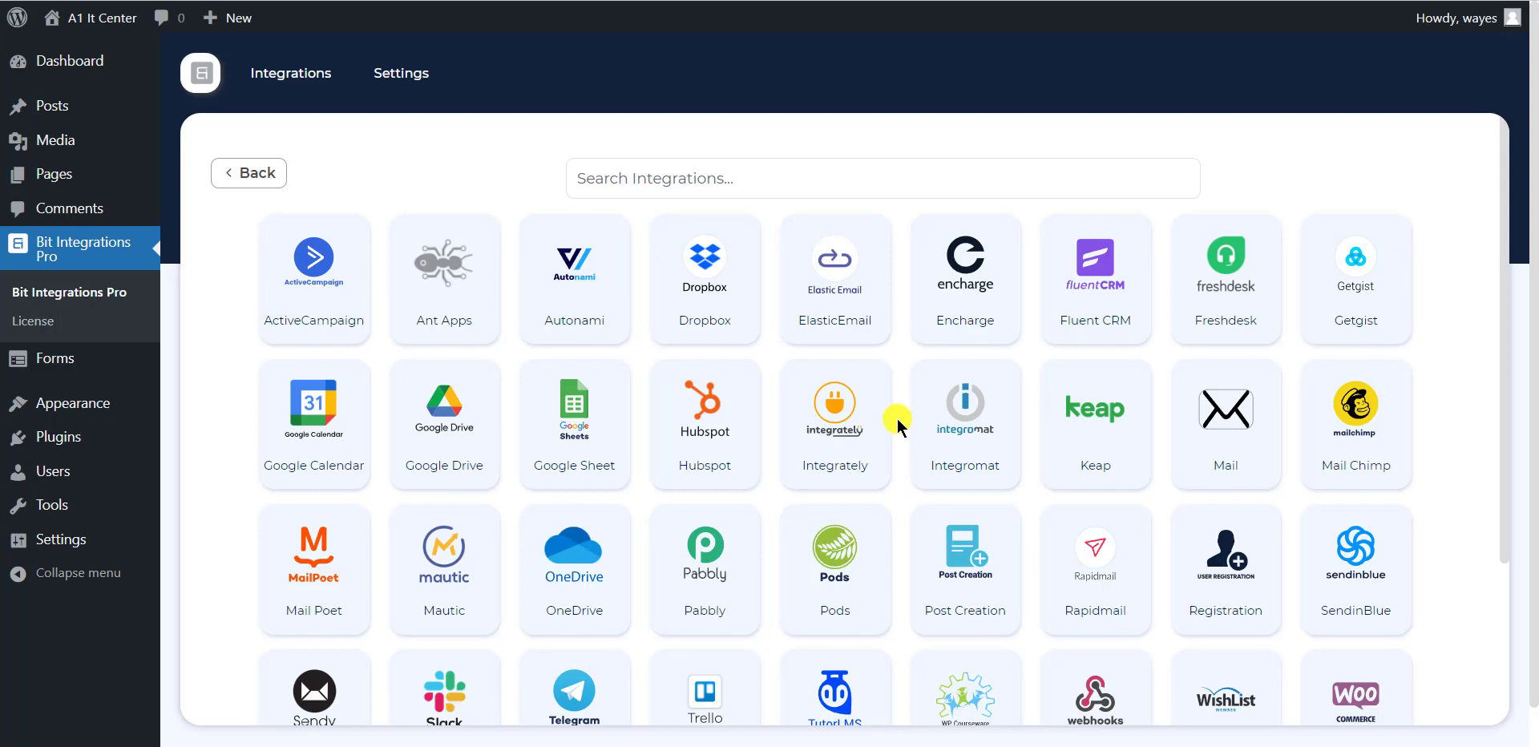
pyautogui.click(571, 433)
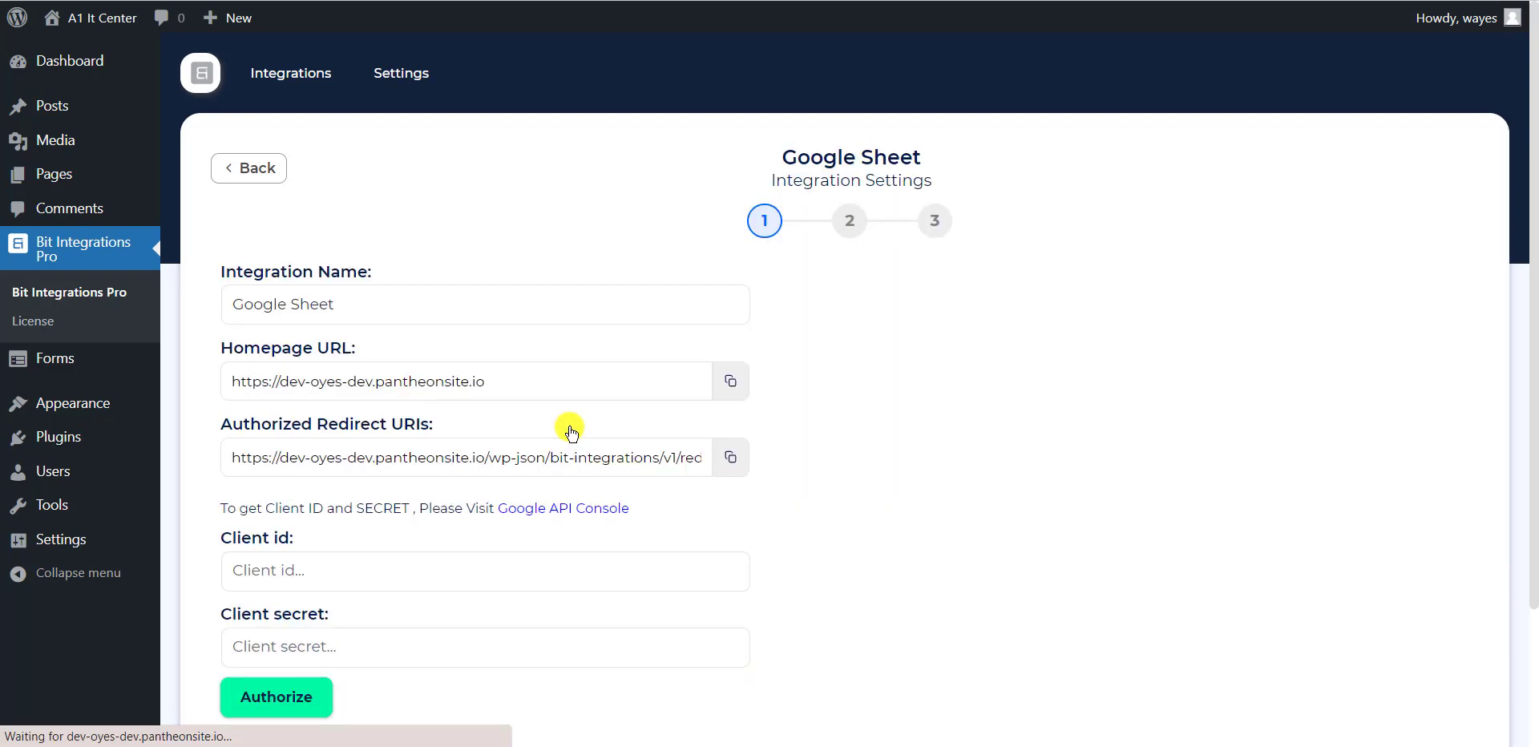
pyautogui.moveTo(218, 281); pyautogui.dragTo(408, 261)
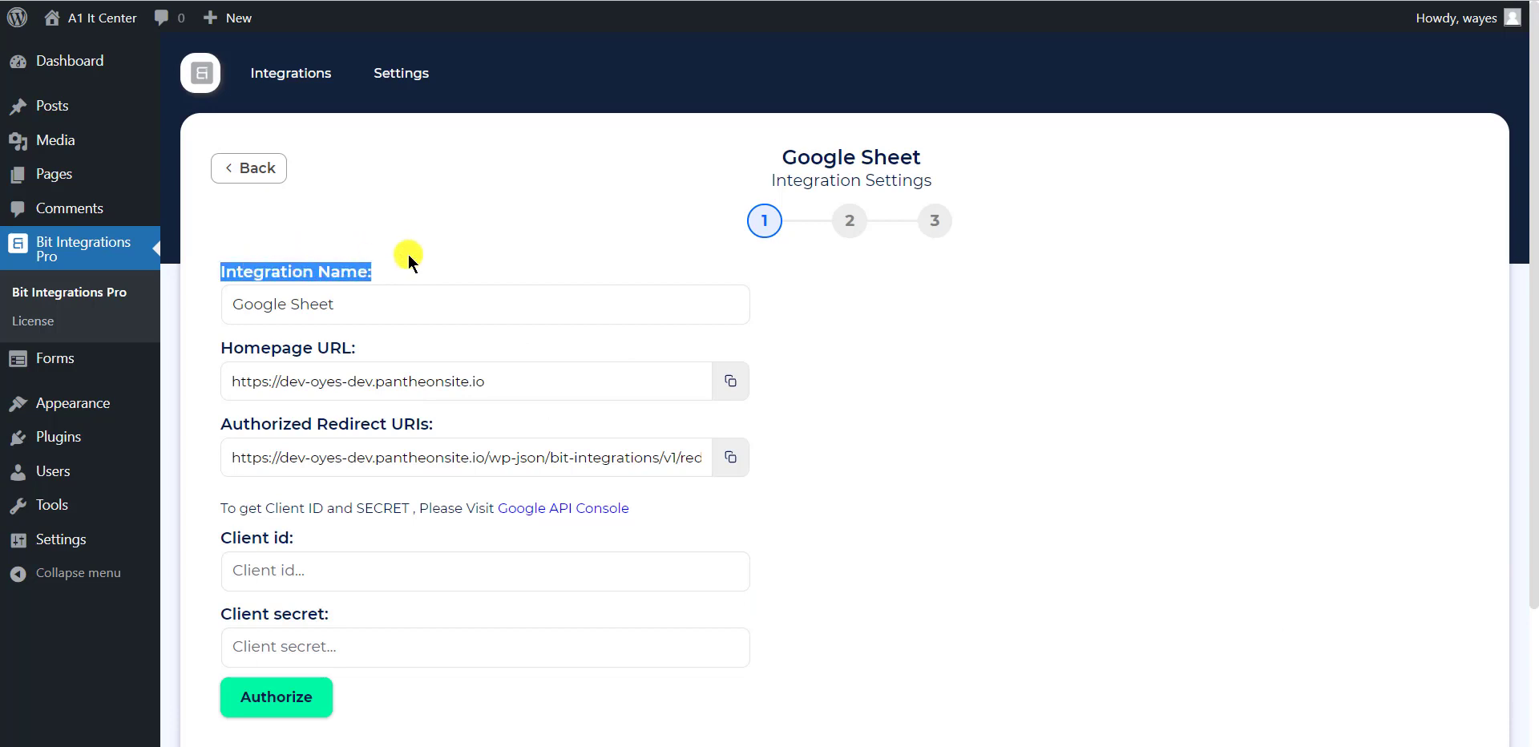
pyautogui.moveTo(206, 550); pyautogui.dragTo(347, 522)
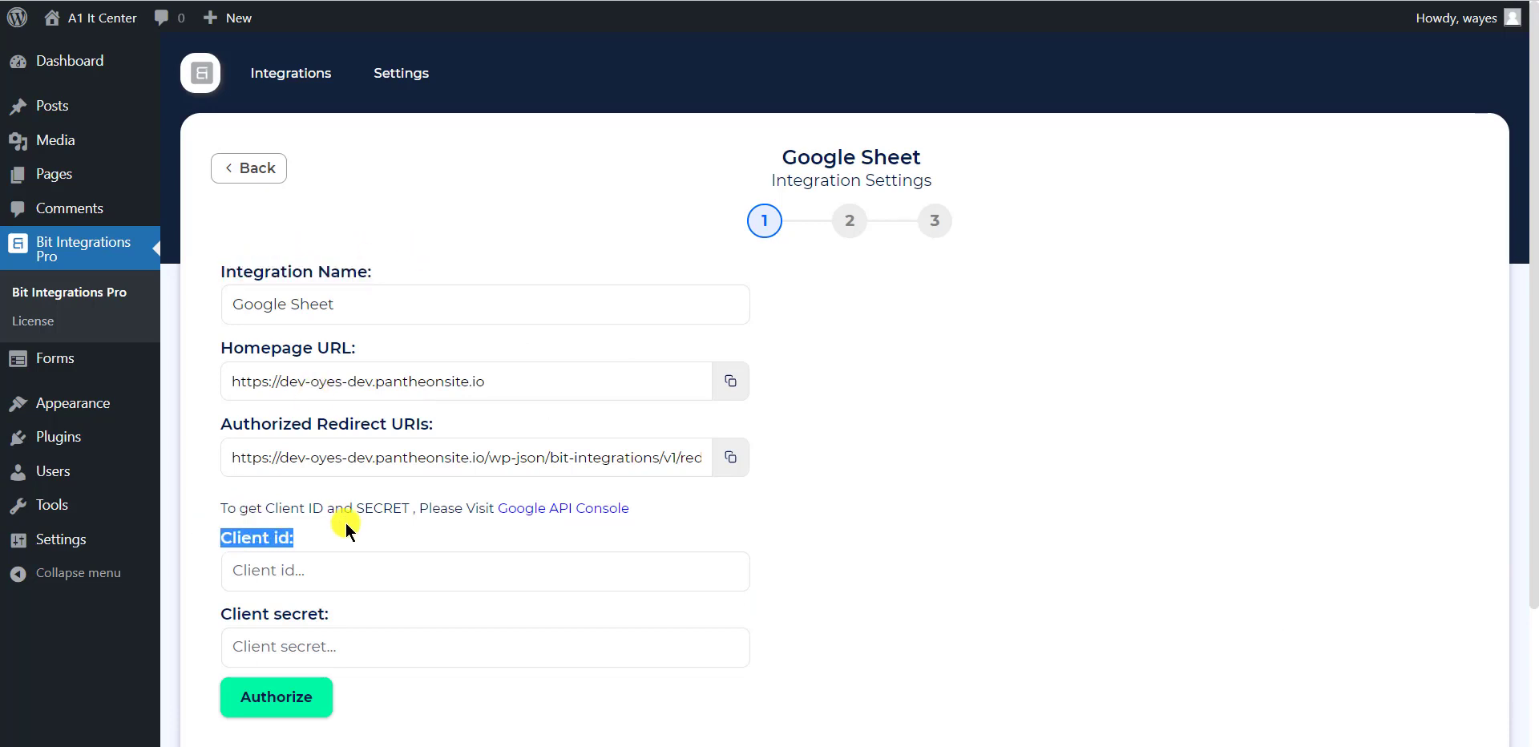
pyautogui.moveTo(190, 630); pyautogui.dragTo(351, 604)
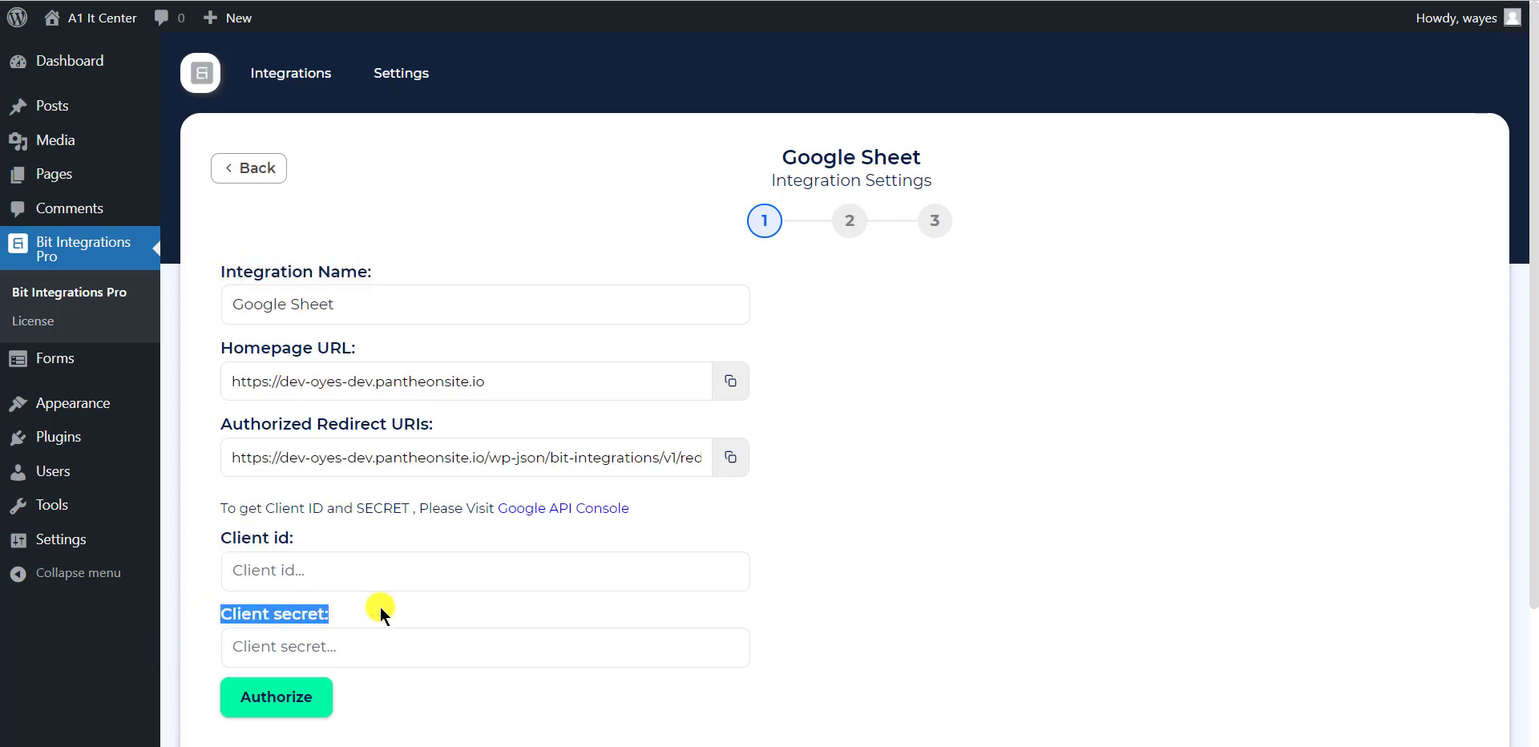
pyautogui.click(379, 608)
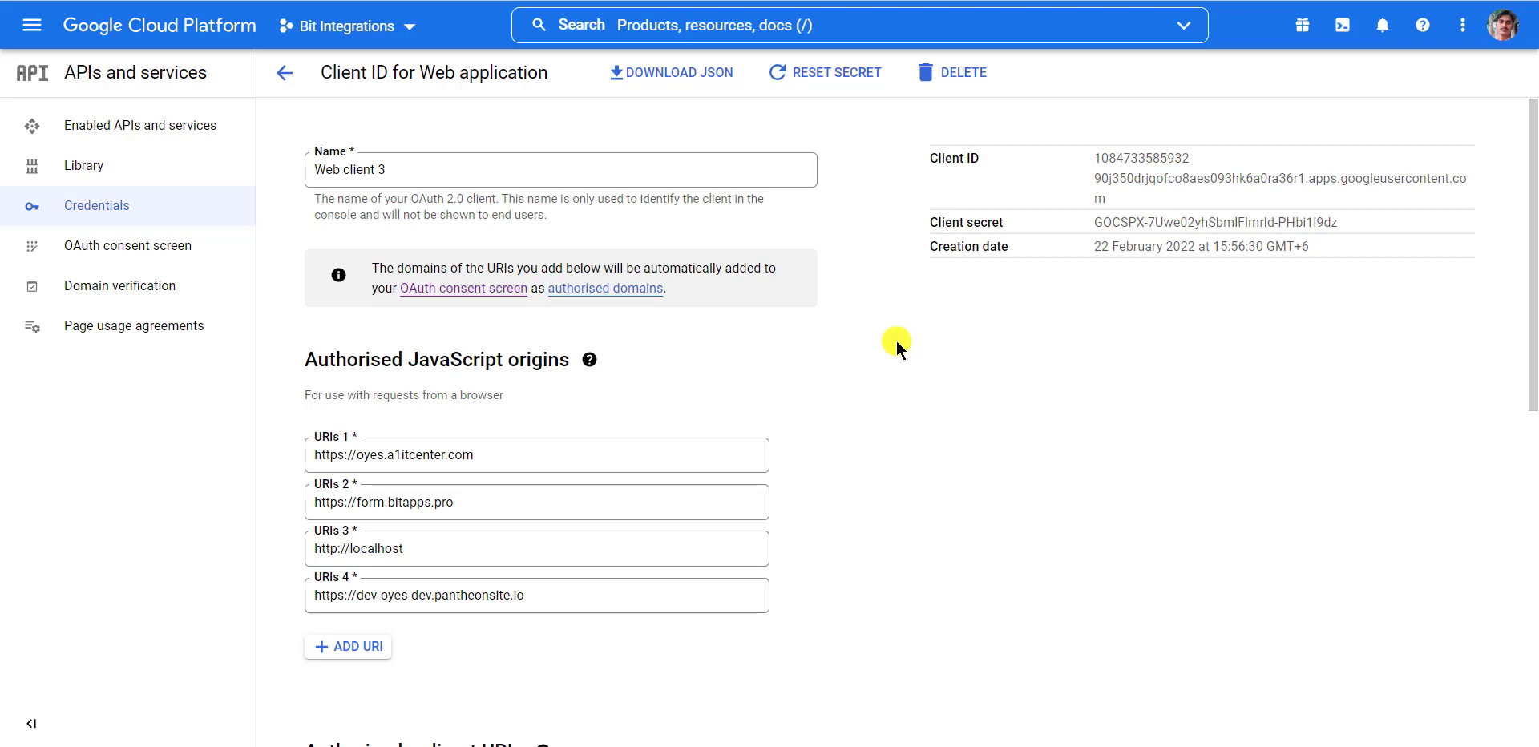
# Copy Web client 3's client ID from Google Cloud into the Client id field
pyautogui.tripleClick(1120, 193)
pyautogui.hotkey('ctrl', 'c')
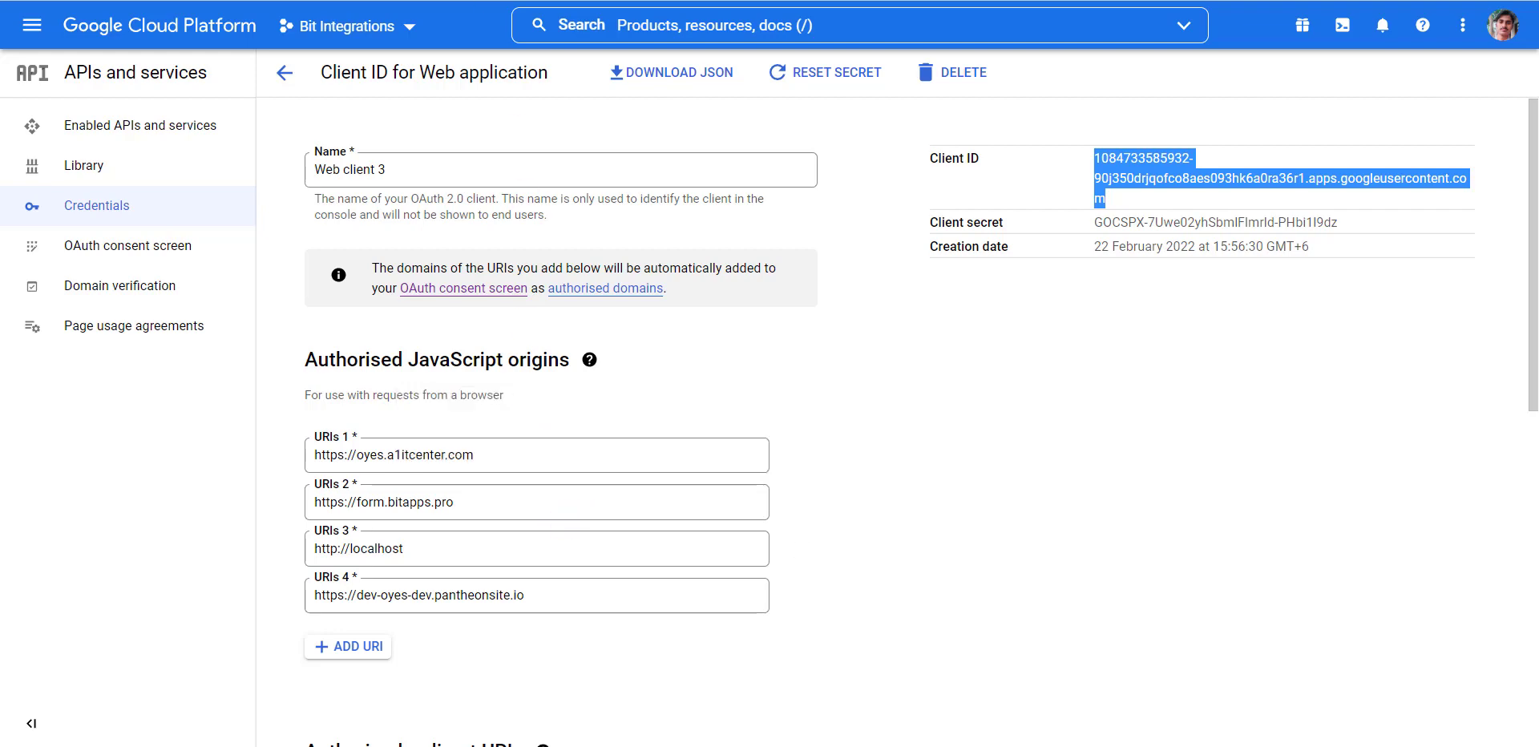
pyautogui.hotkey('ctrl', 'Tab')
pyautogui.click(492, 570)
pyautogui.hotkey('ctrl', 'v')
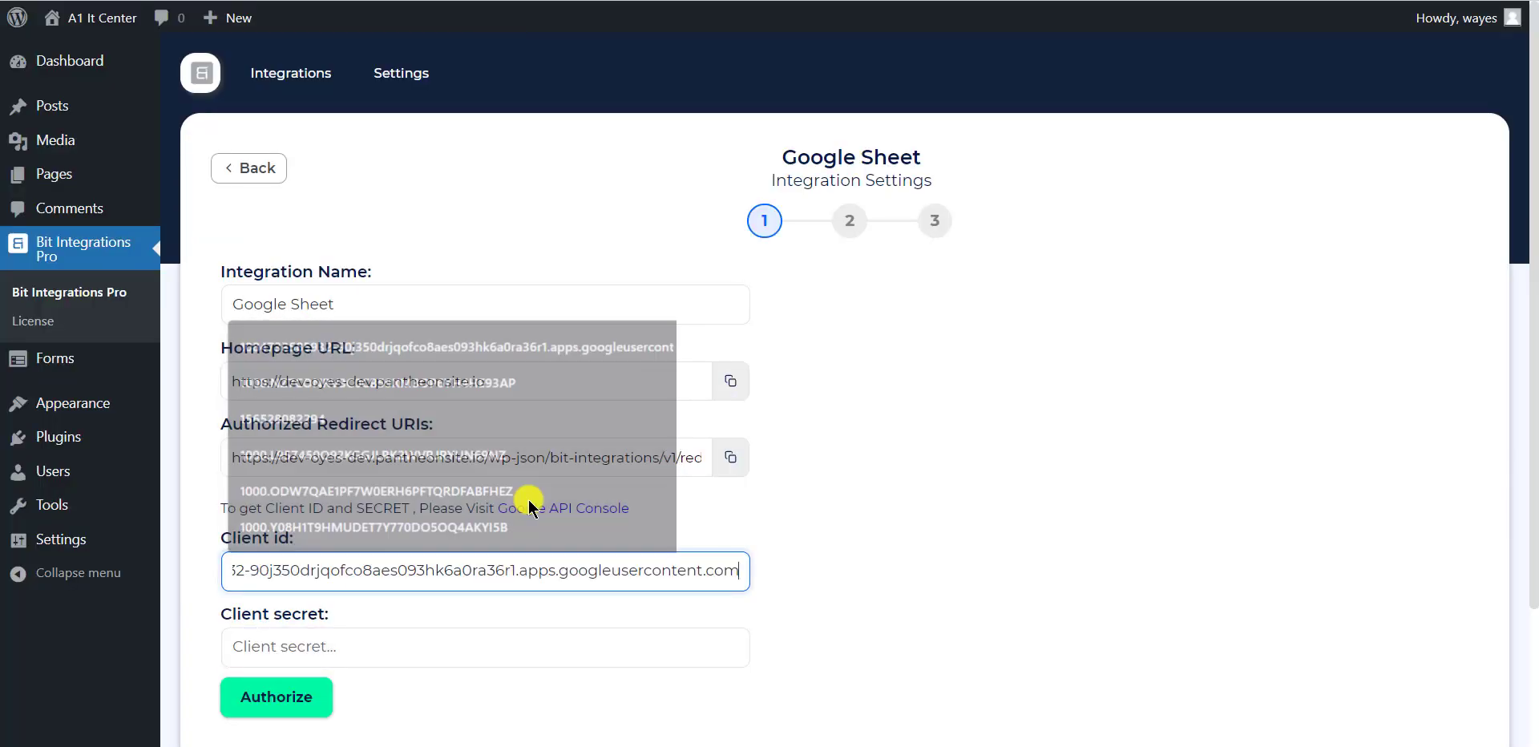
# Copy Web client 3's client secret into the Client secret field
pyautogui.hotkey('ctrl', 'Tab')
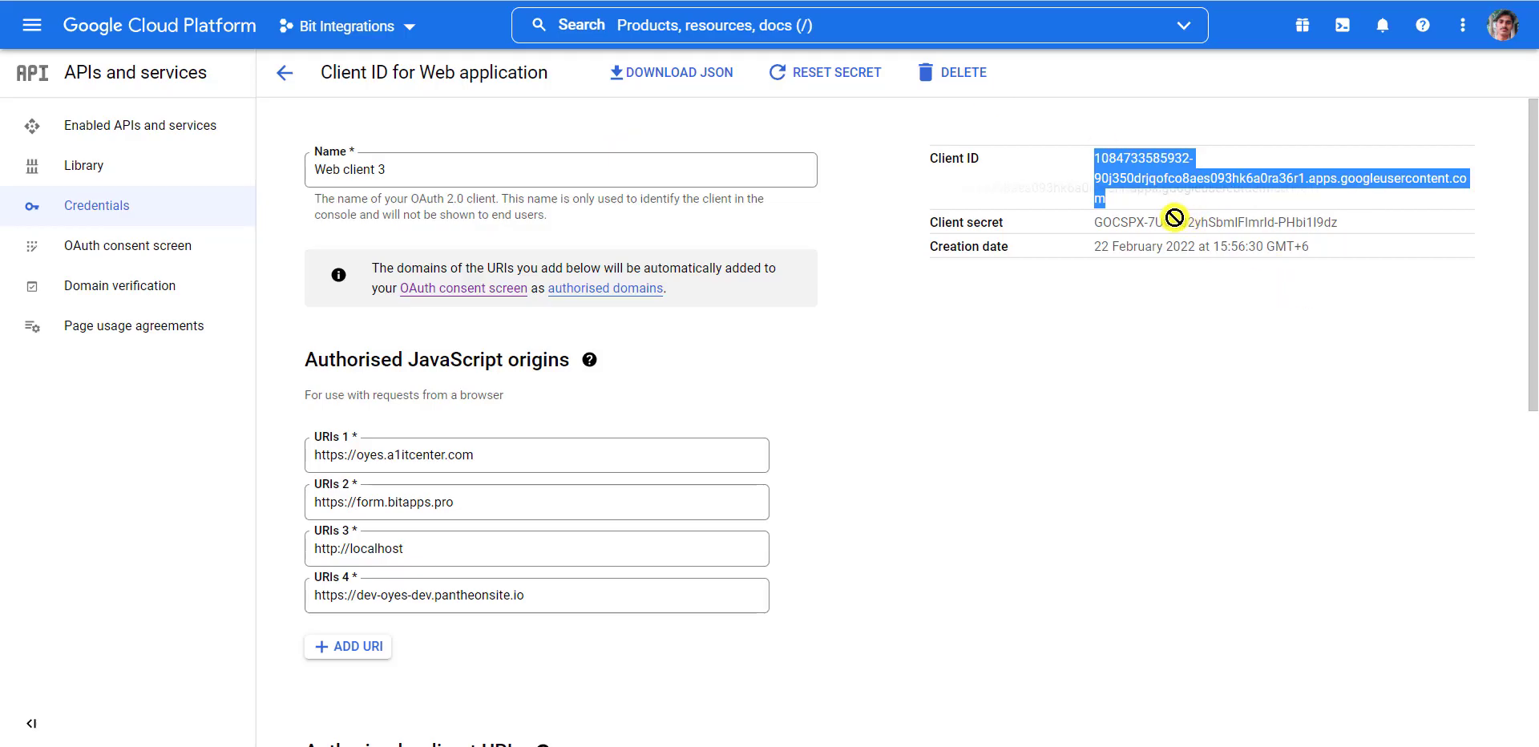
pyautogui.moveTo(1355, 227); pyautogui.dragTo(1095, 225)
pyautogui.hotkey('ctrl', 'c')
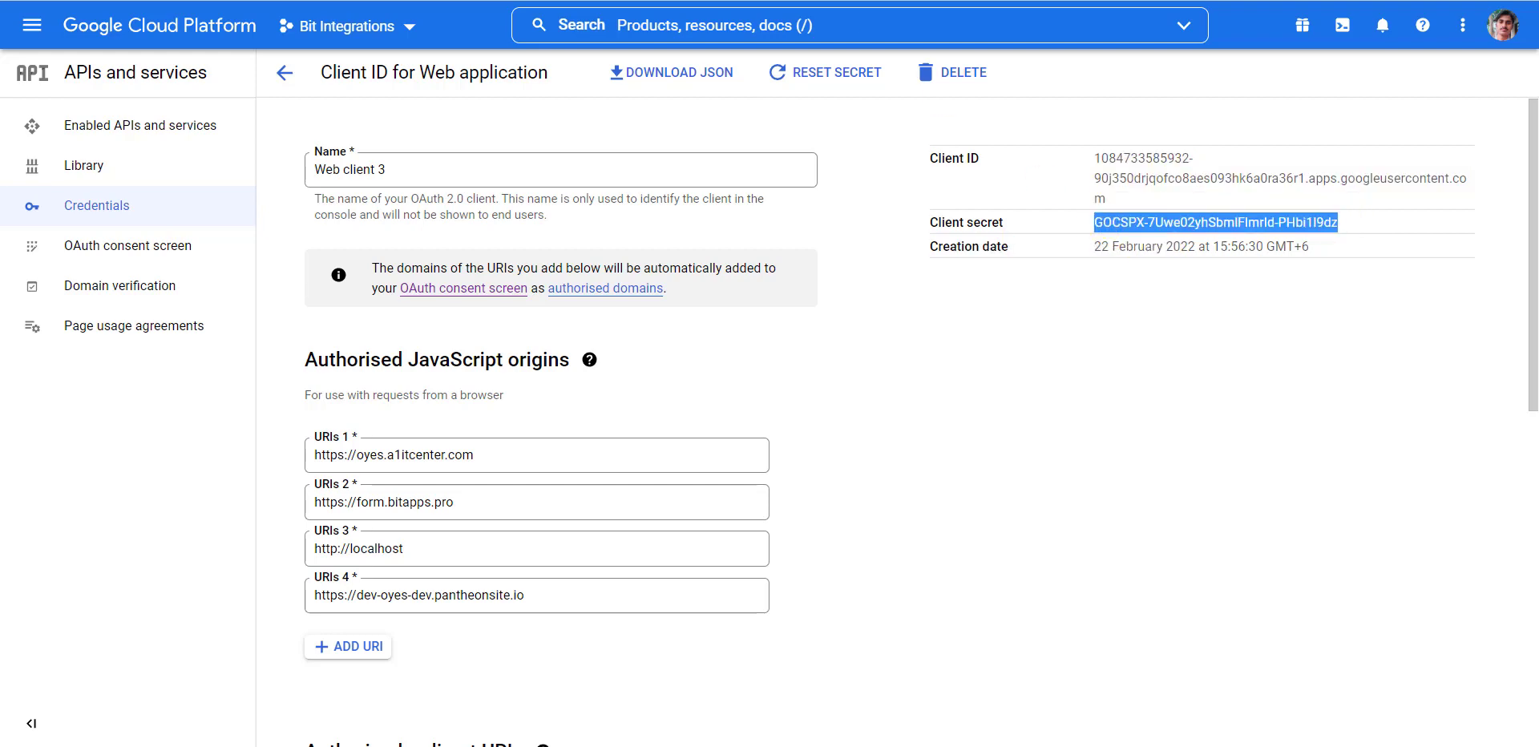
pyautogui.hotkey('ctrl', 'Tab')
pyautogui.click(481, 648)
pyautogui.hotkey('ctrl', 'v')
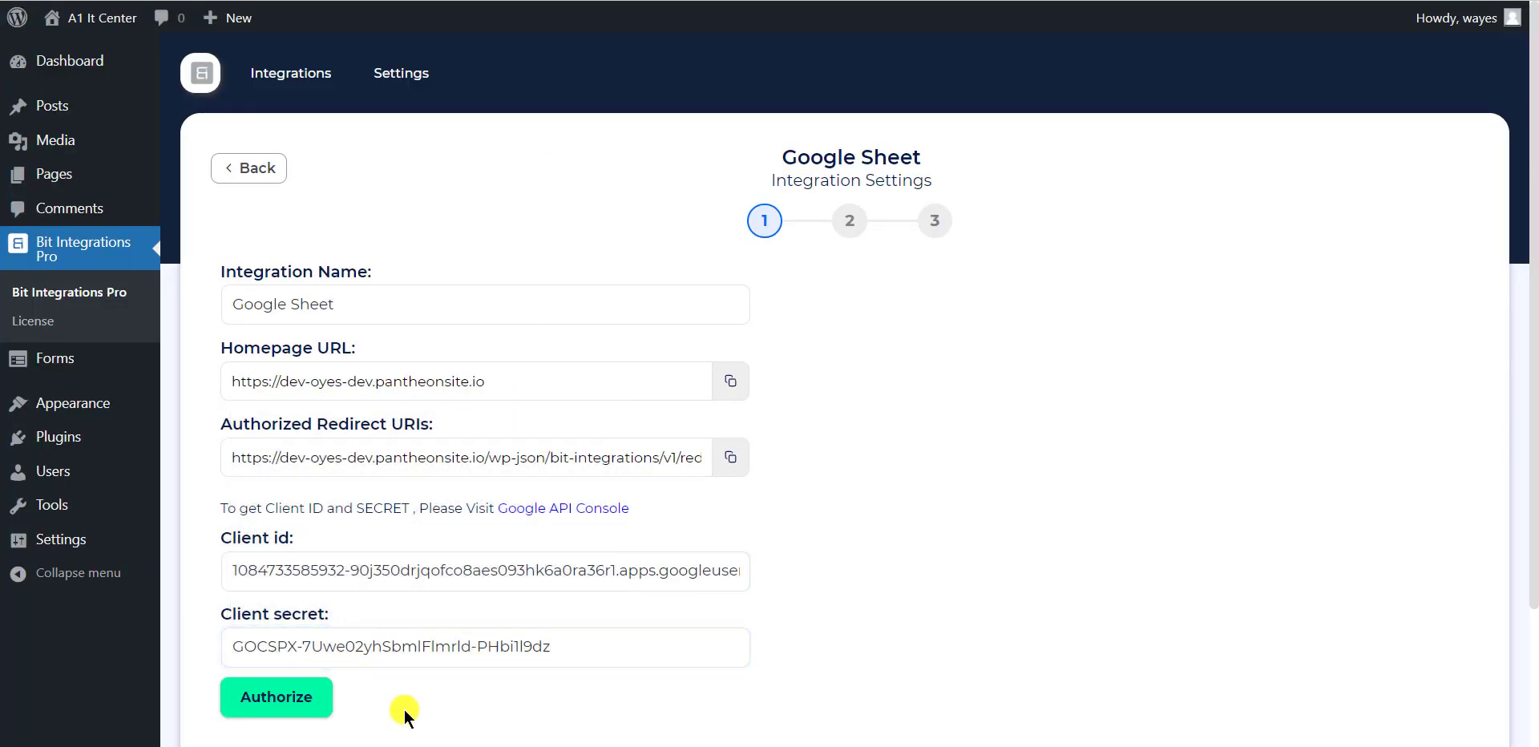
# Authorize the Google account, proceeding past the unverified-app warning and granting access
pyautogui.click(318, 700)
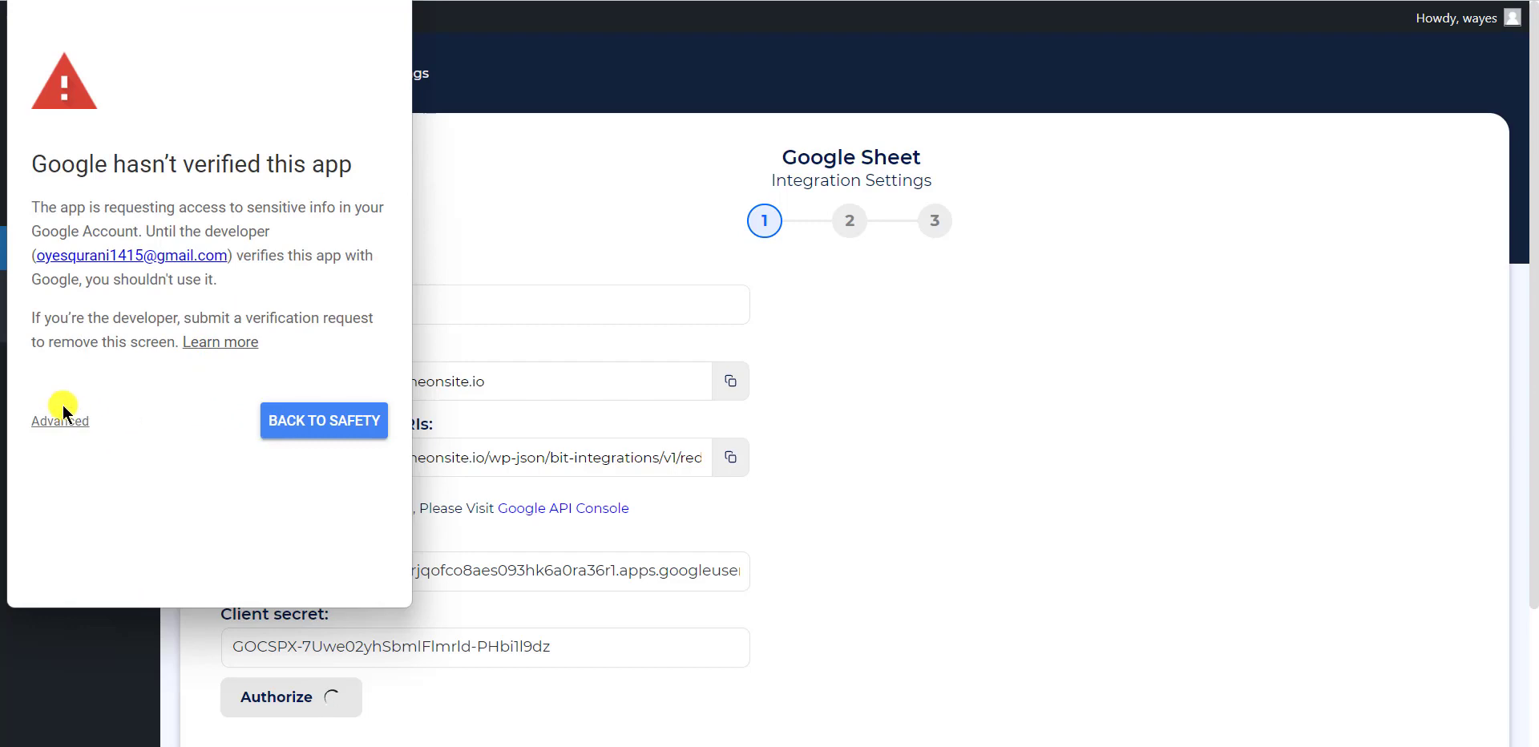
pyautogui.click(62, 417)
pyautogui.scroll(-1, 225, 401)
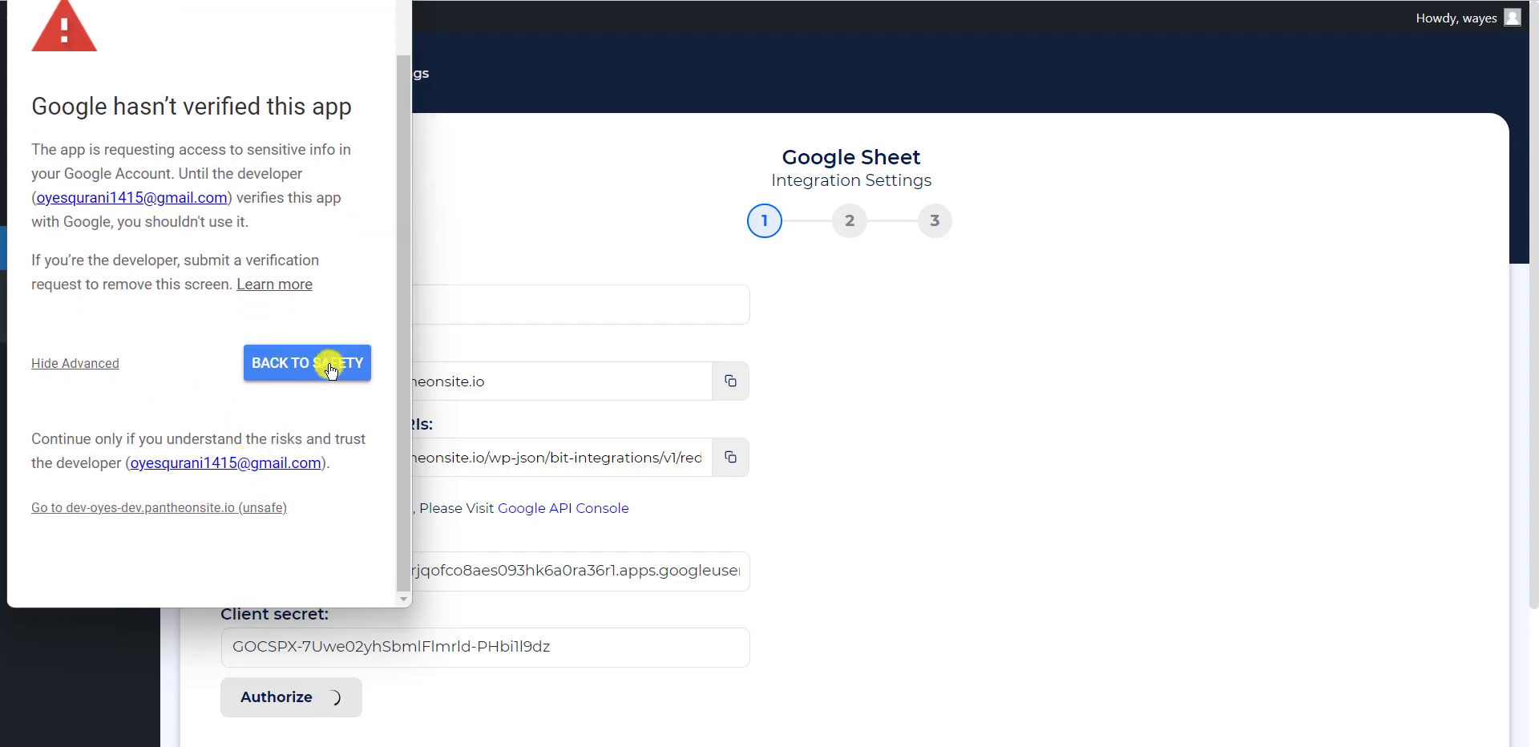
pyautogui.click(200, 510)
pyautogui.scroll(-2, 215, 500)
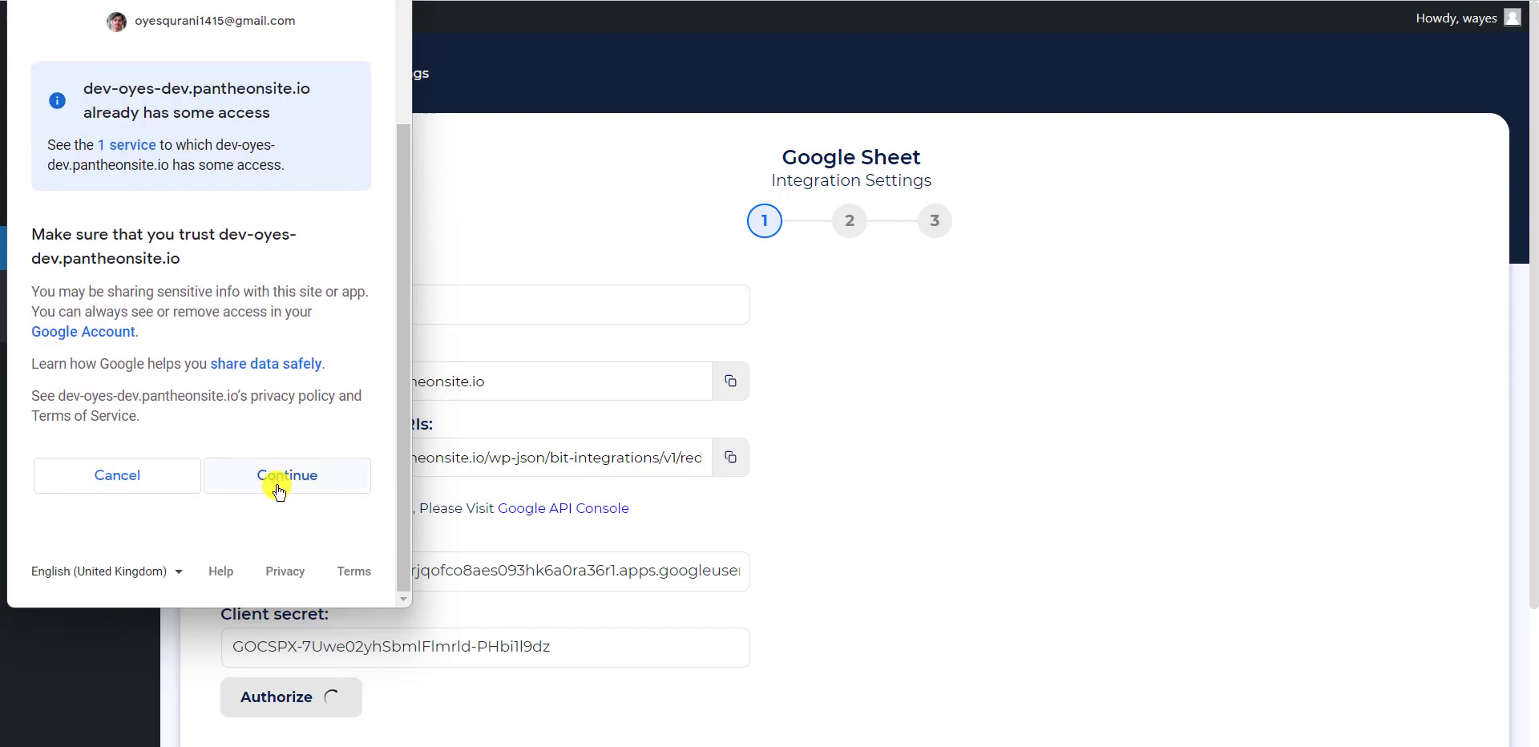
pyautogui.click(279, 490)
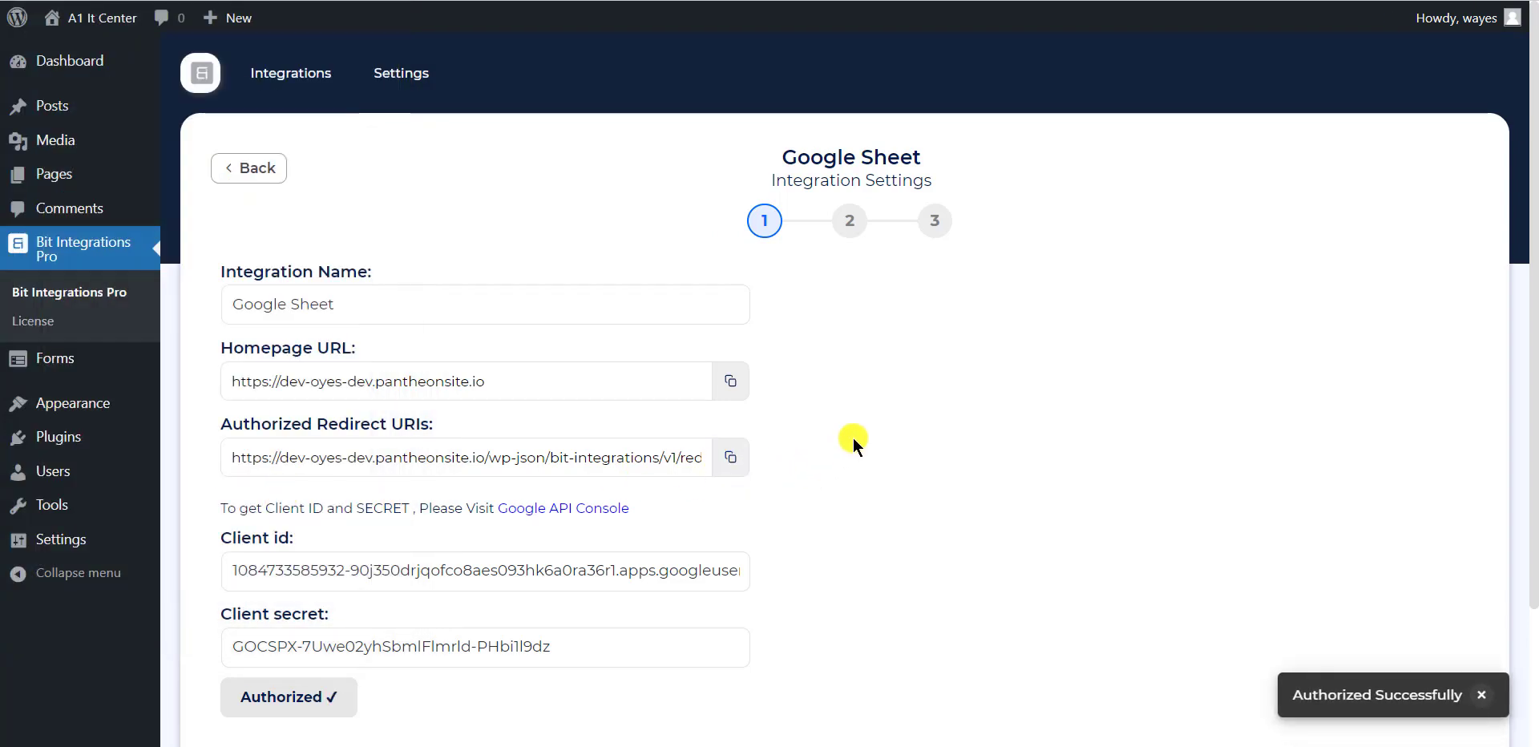
pyautogui.scroll(-1, 881, 457)
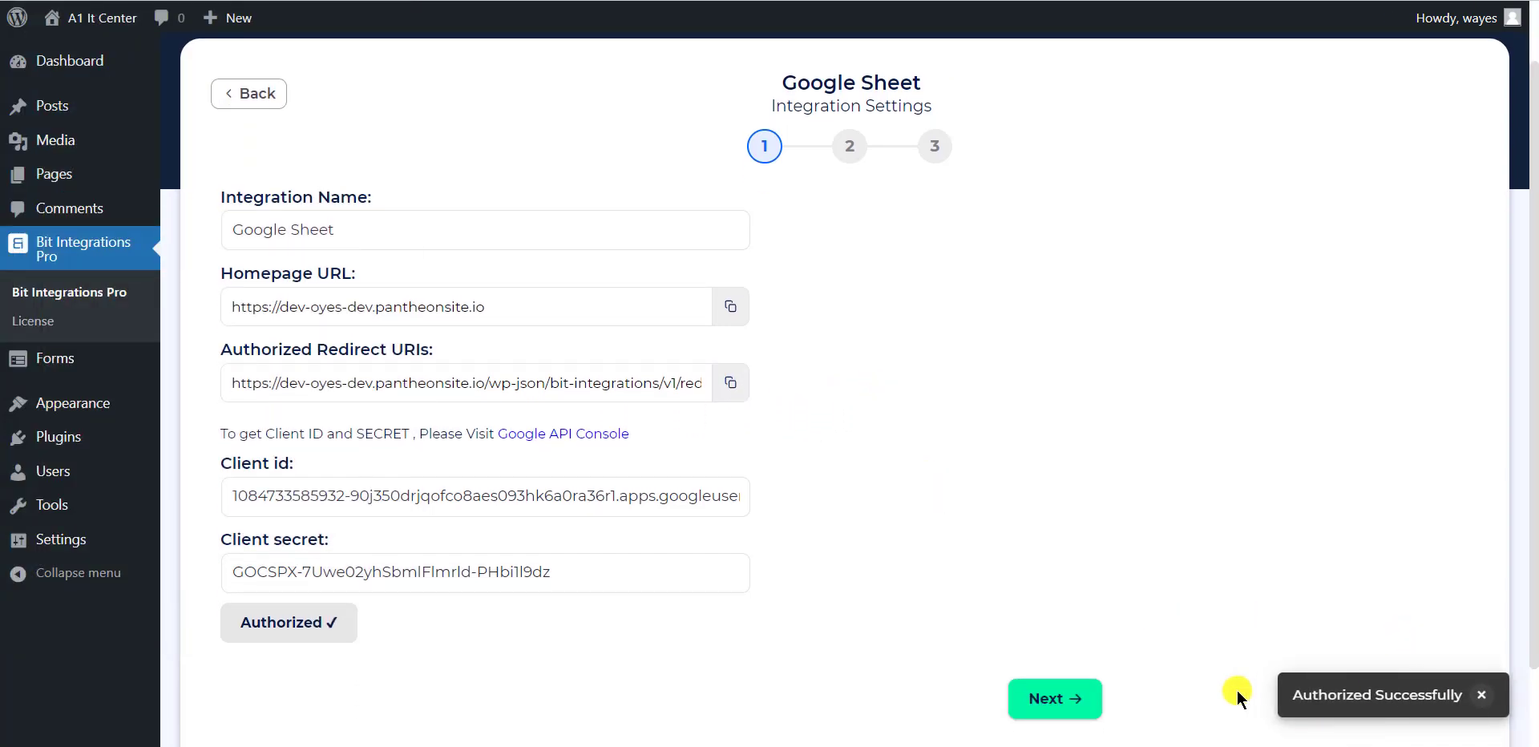
# Select the Bit Integrations spreadsheet and its Sheet1 worksheet
pyautogui.scroll(-1, 1162, 677)
pyautogui.click(1074, 665)
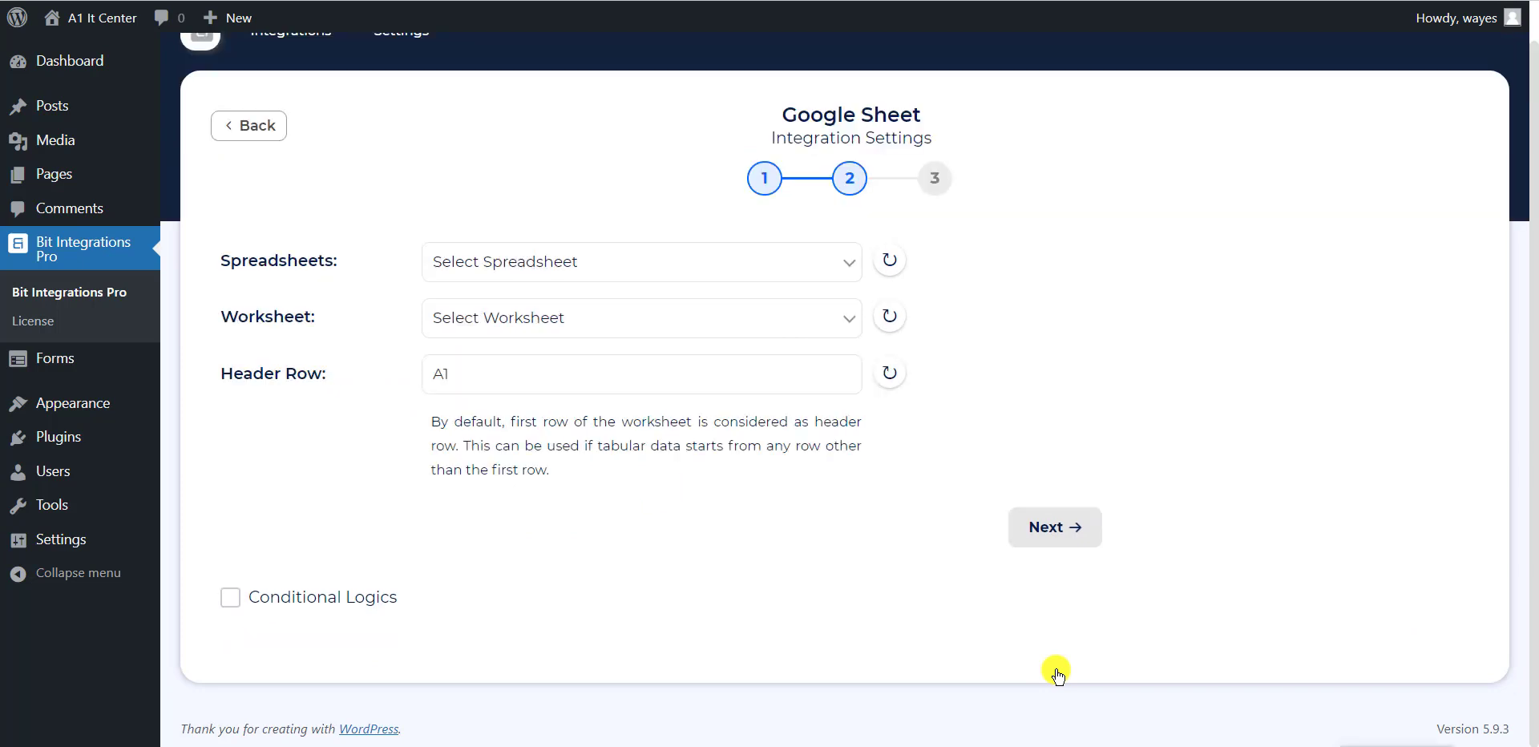
pyautogui.click(585, 262)
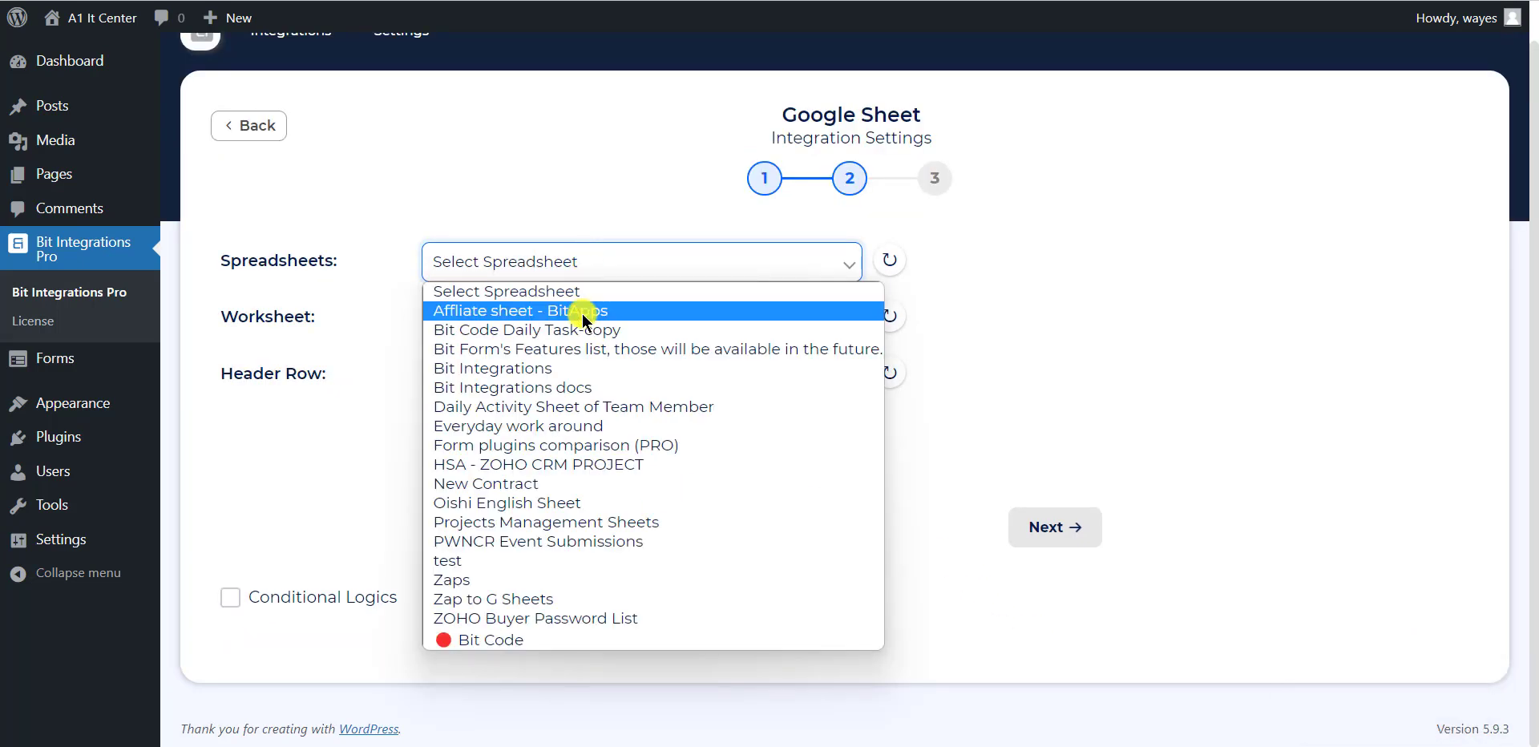
pyautogui.click(561, 368)
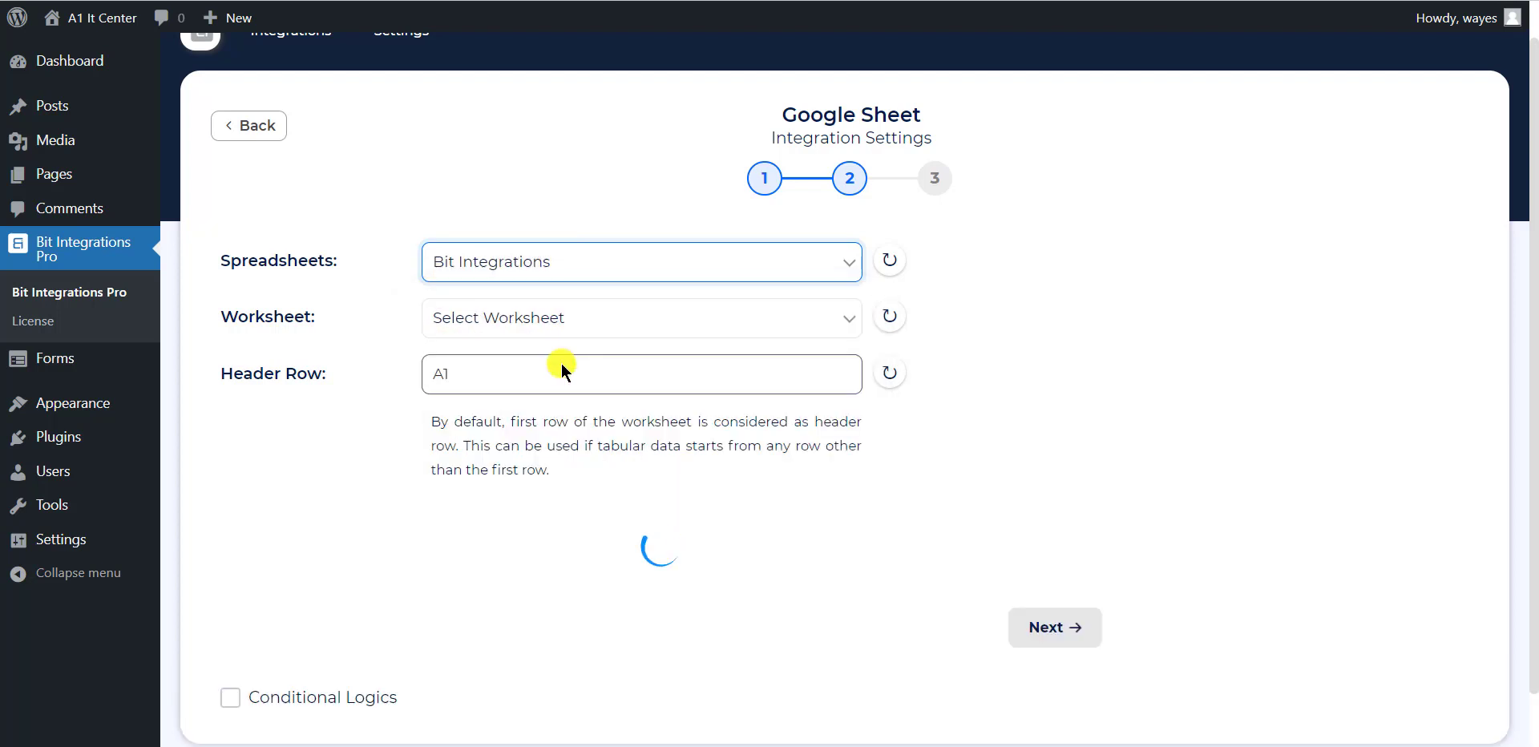
pyautogui.click(555, 325)
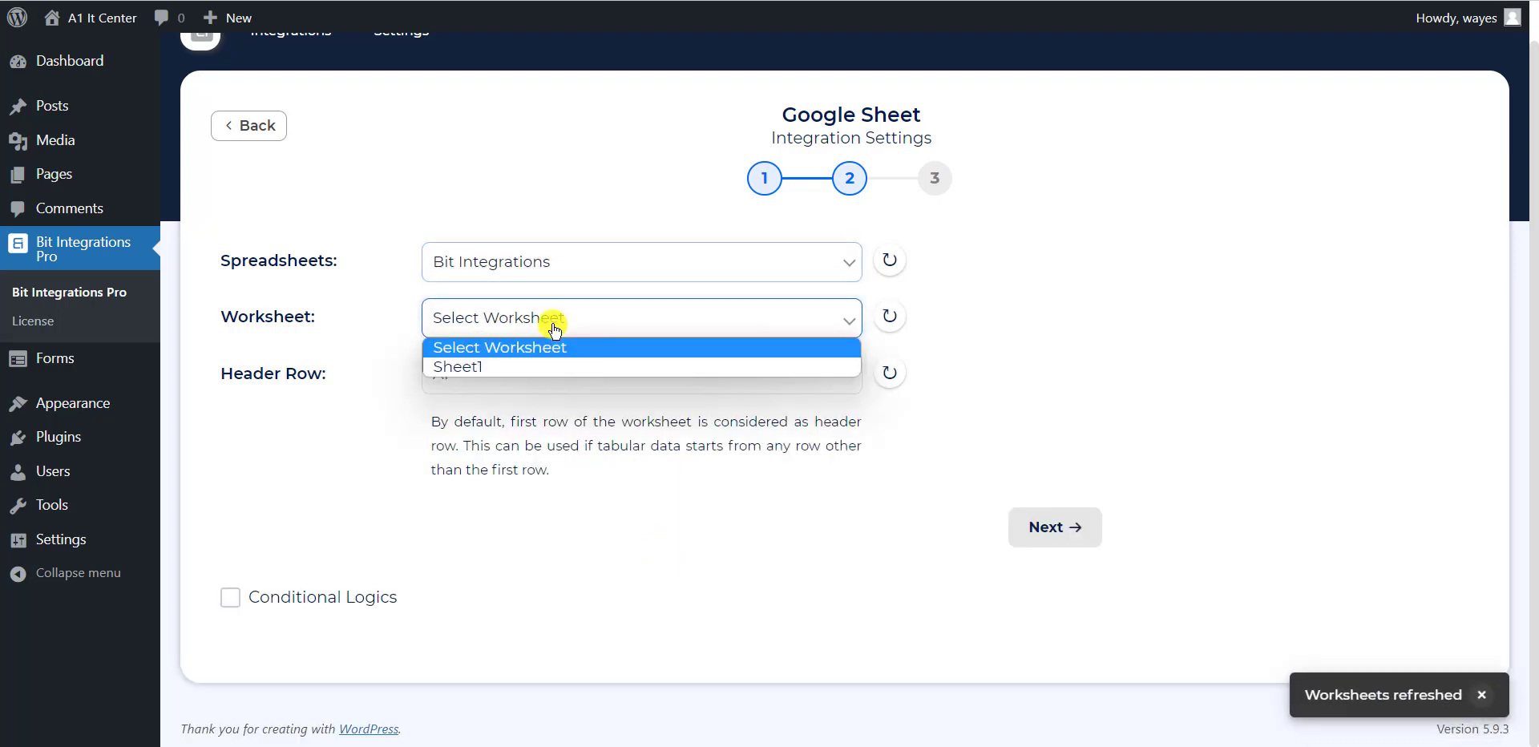
pyautogui.click(526, 367)
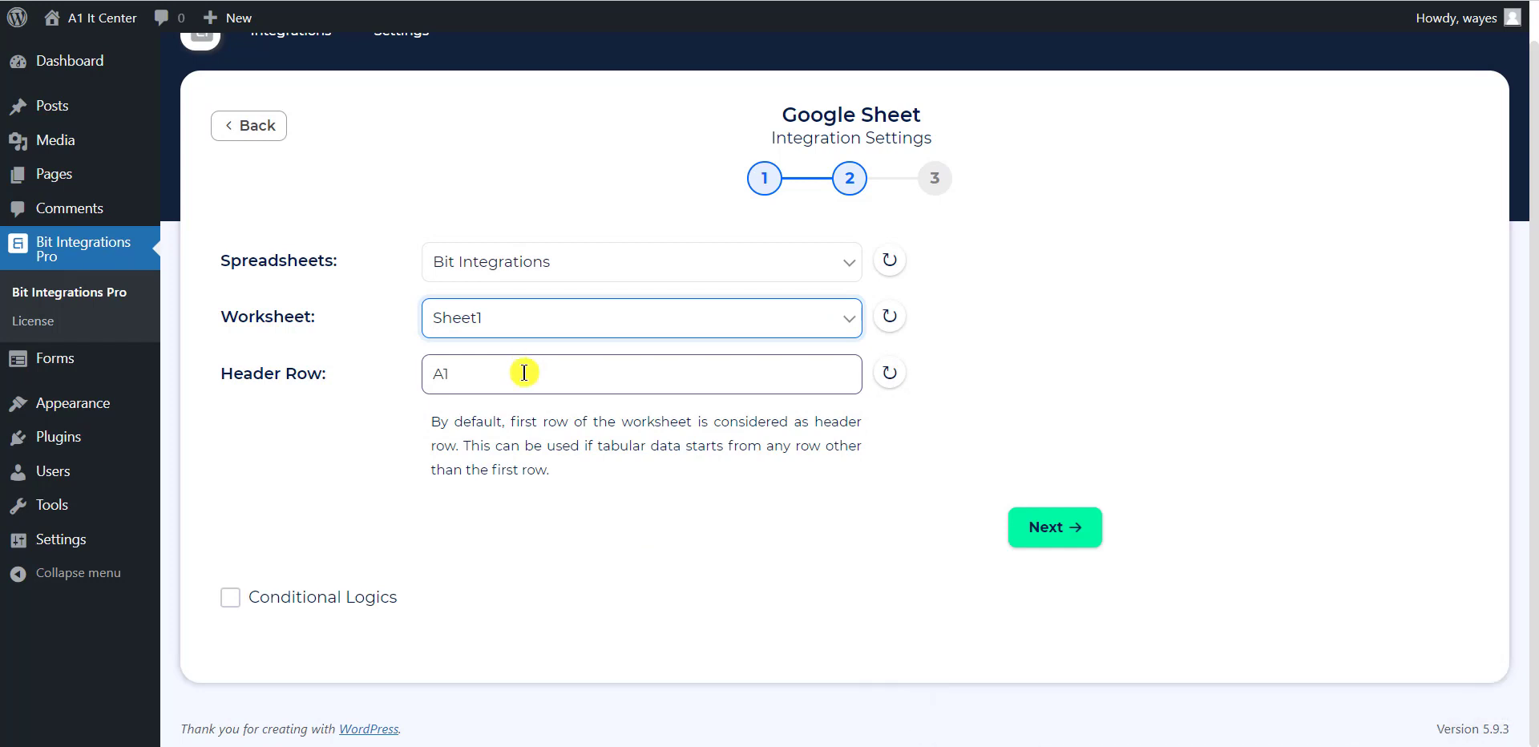
# Change the header row from A1 to C2 and refresh the worksheet headers
pyautogui.click(524, 372)
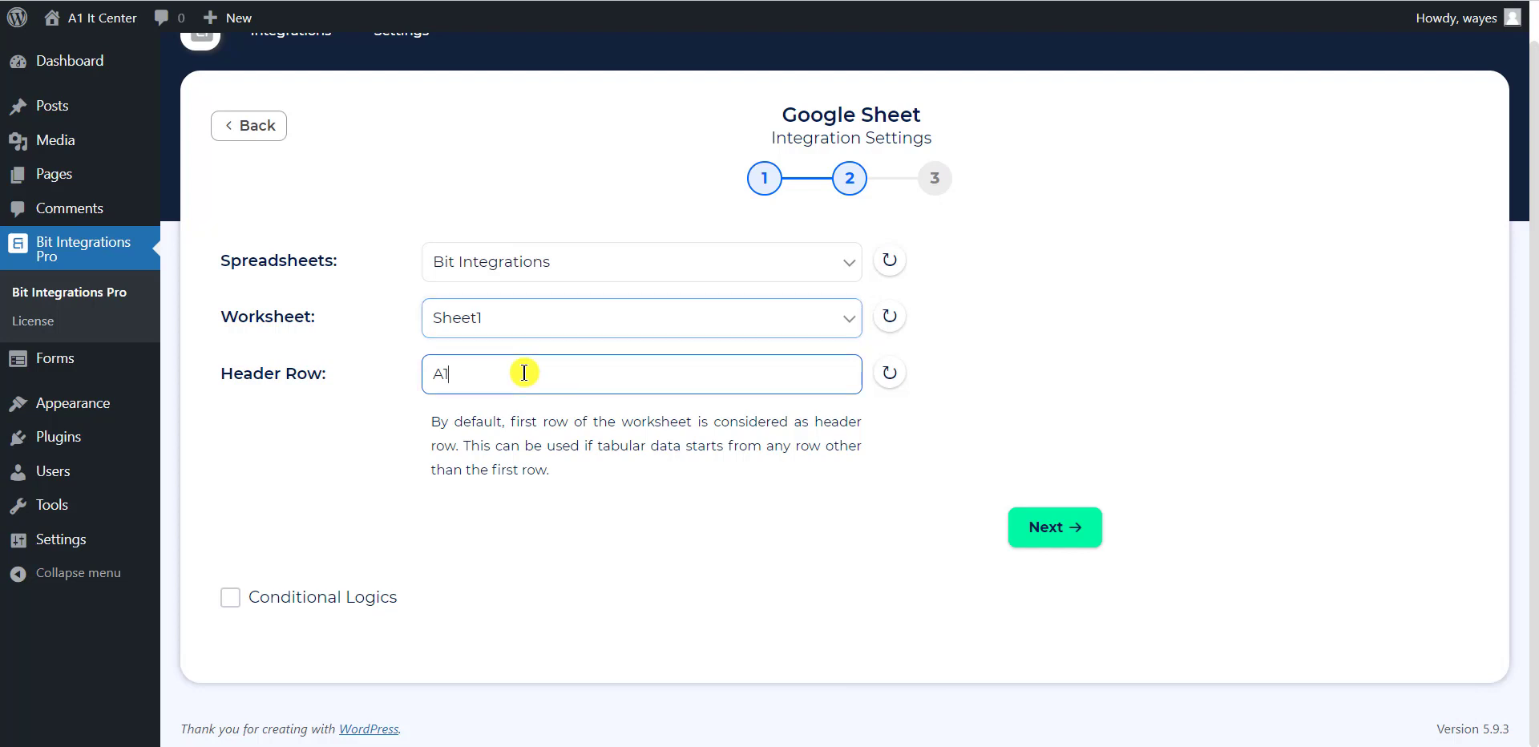
pyautogui.press('BackSpace')
pyautogui.press('BackSpace')
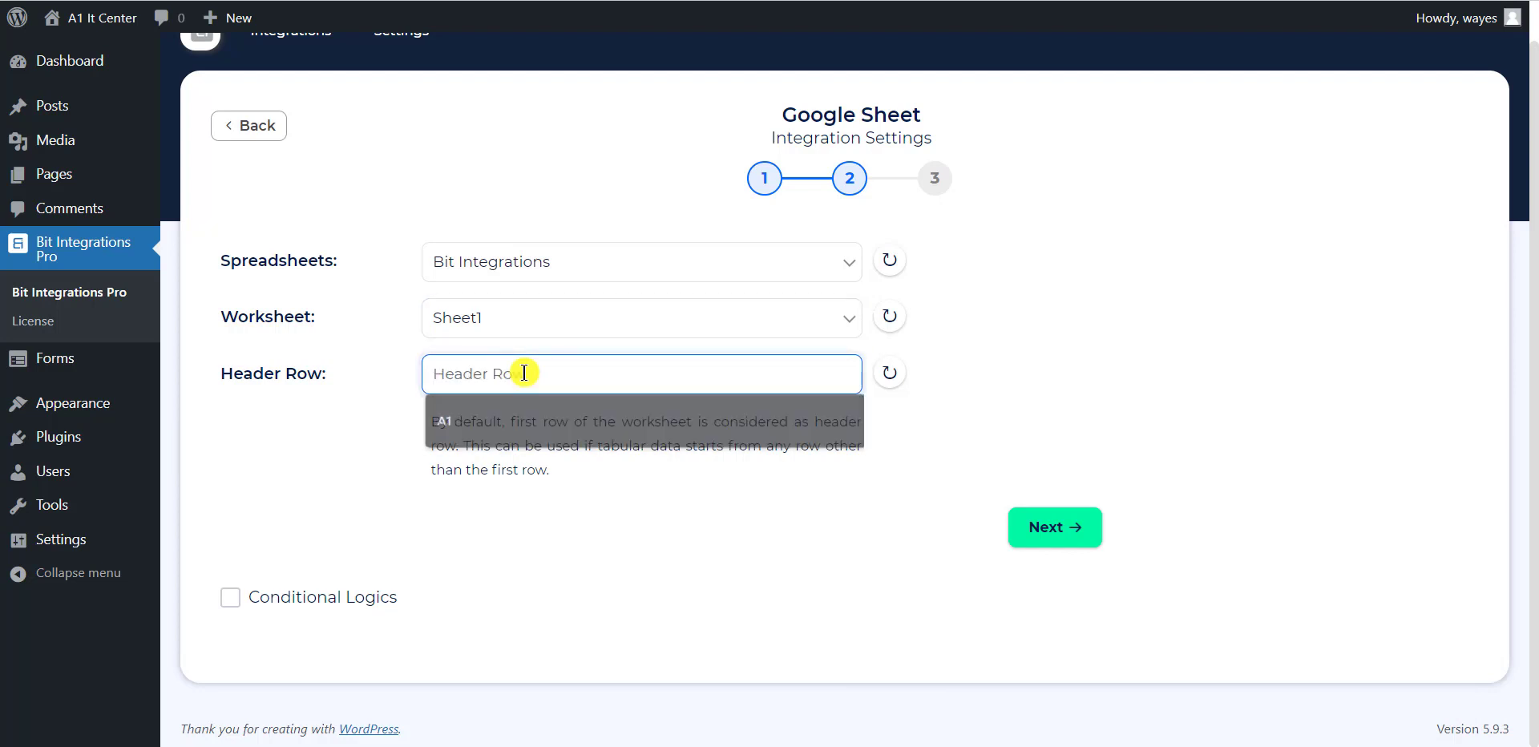
pyautogui.write('C')
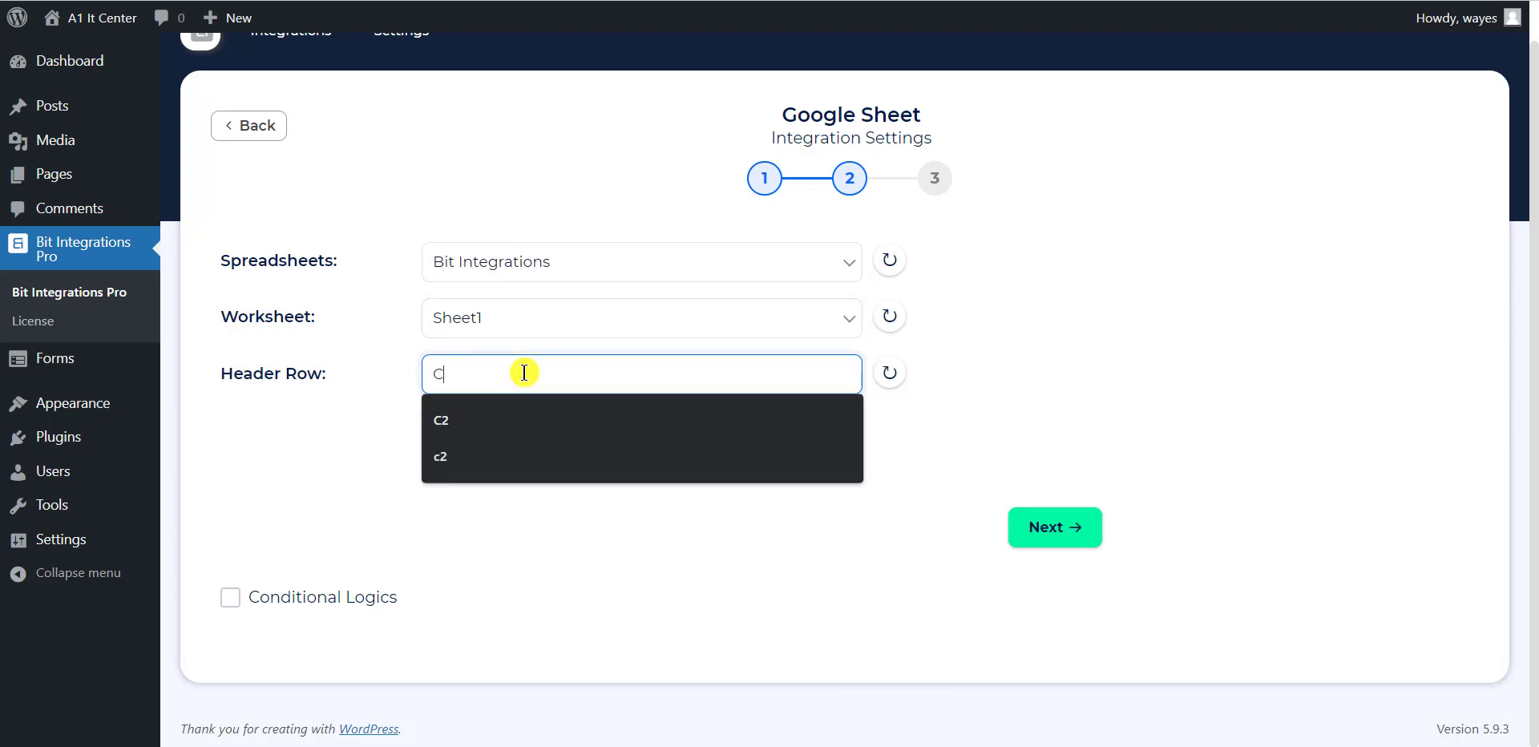
pyautogui.write('2')
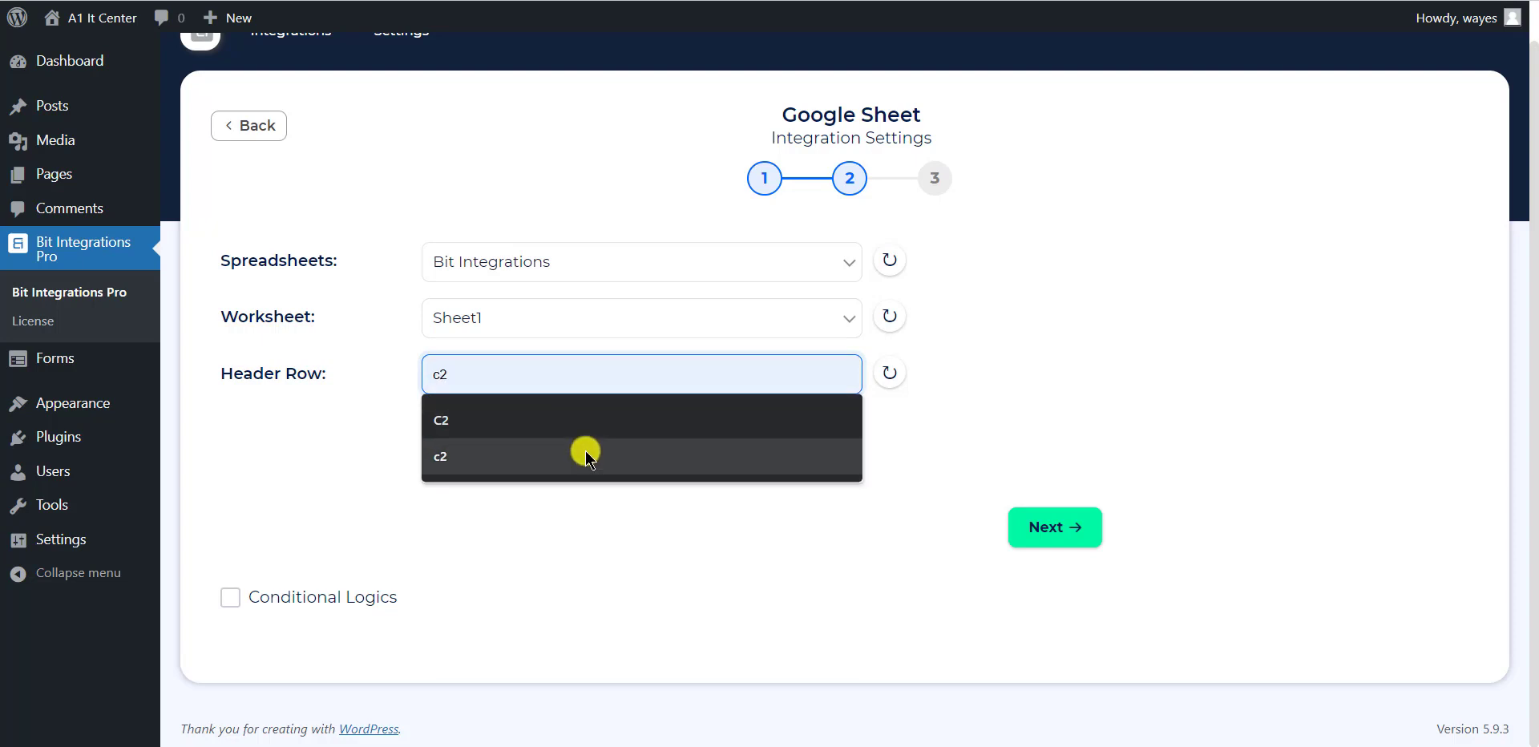
pyautogui.click(585, 455)
pyautogui.click(438, 373)
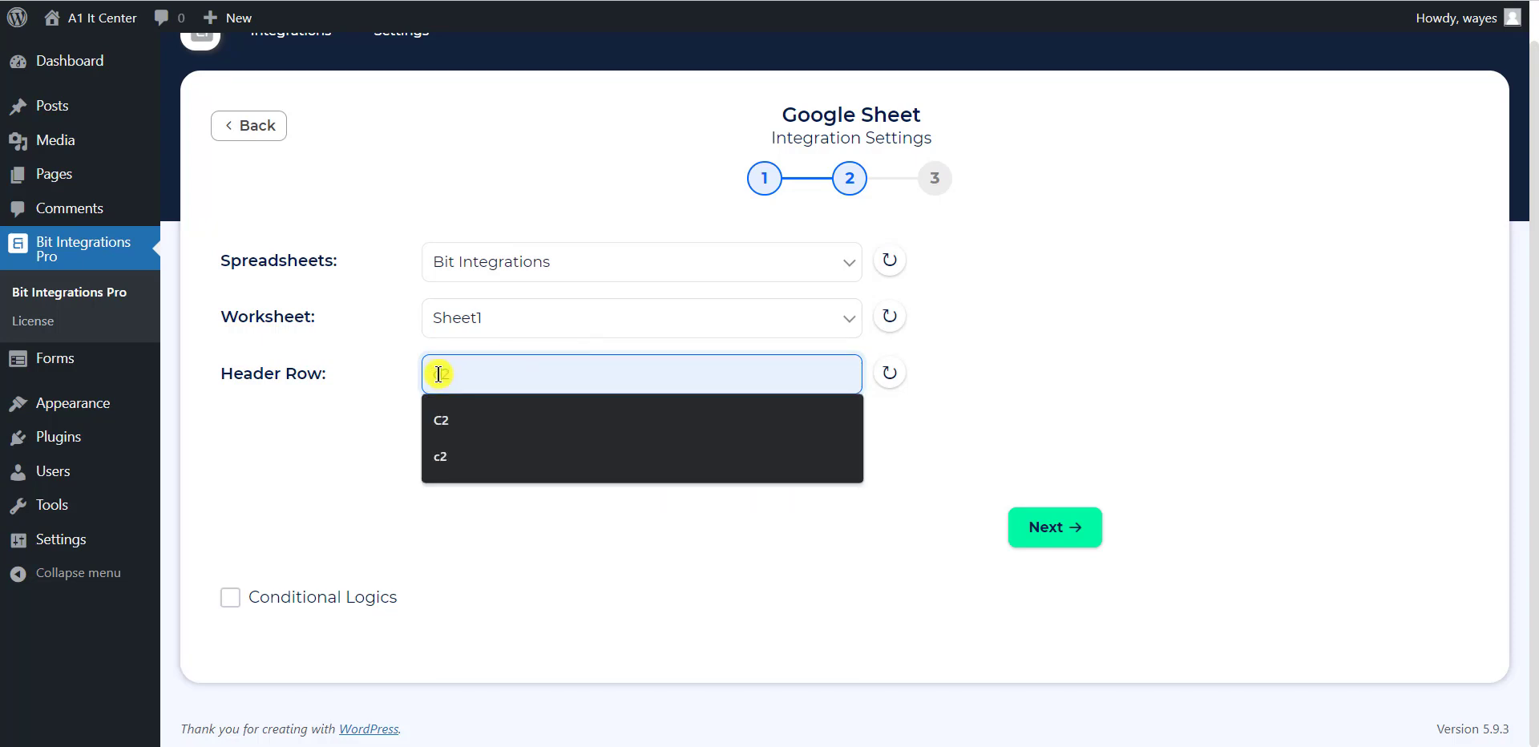
pyautogui.press('BackSpace')
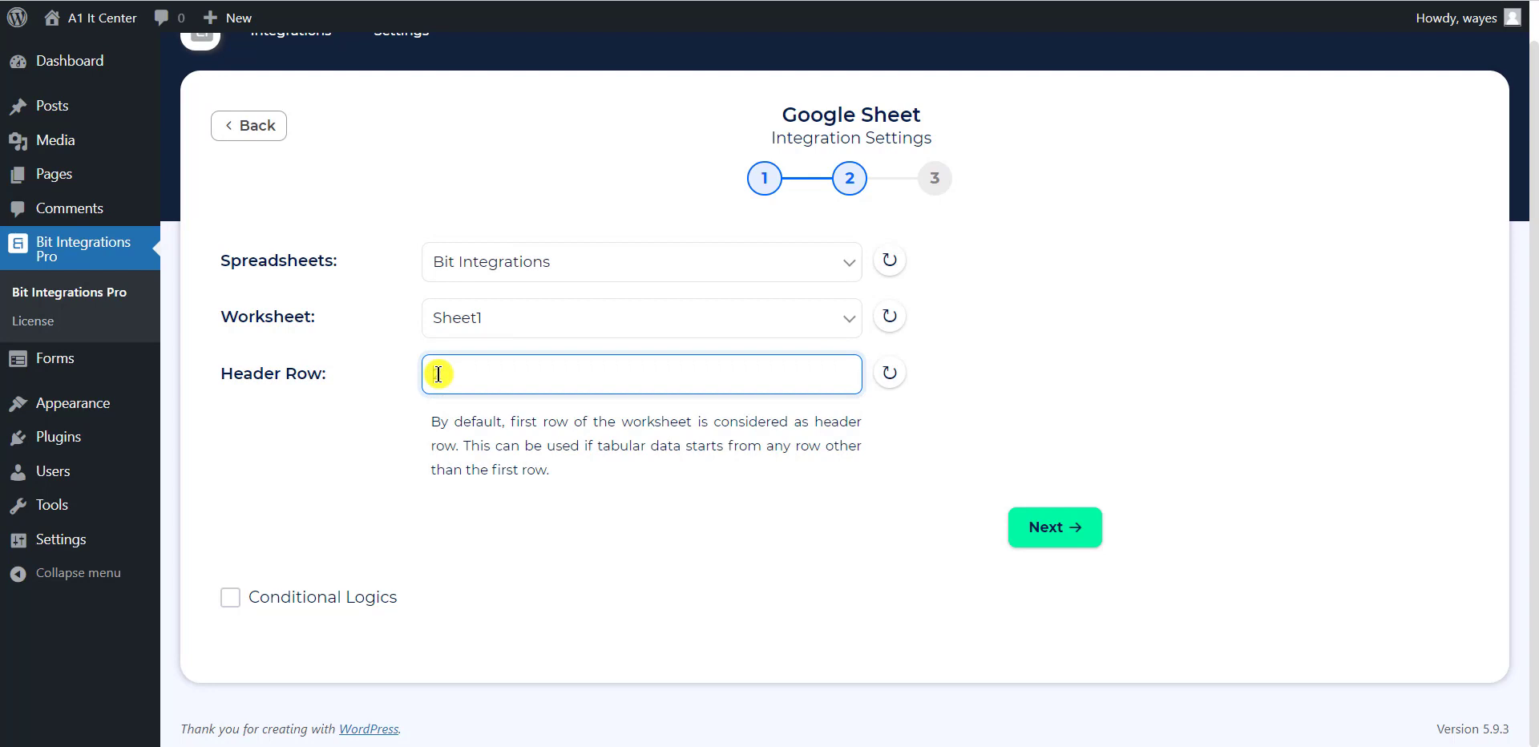
pyautogui.write('C2')
pyautogui.click(890, 372)
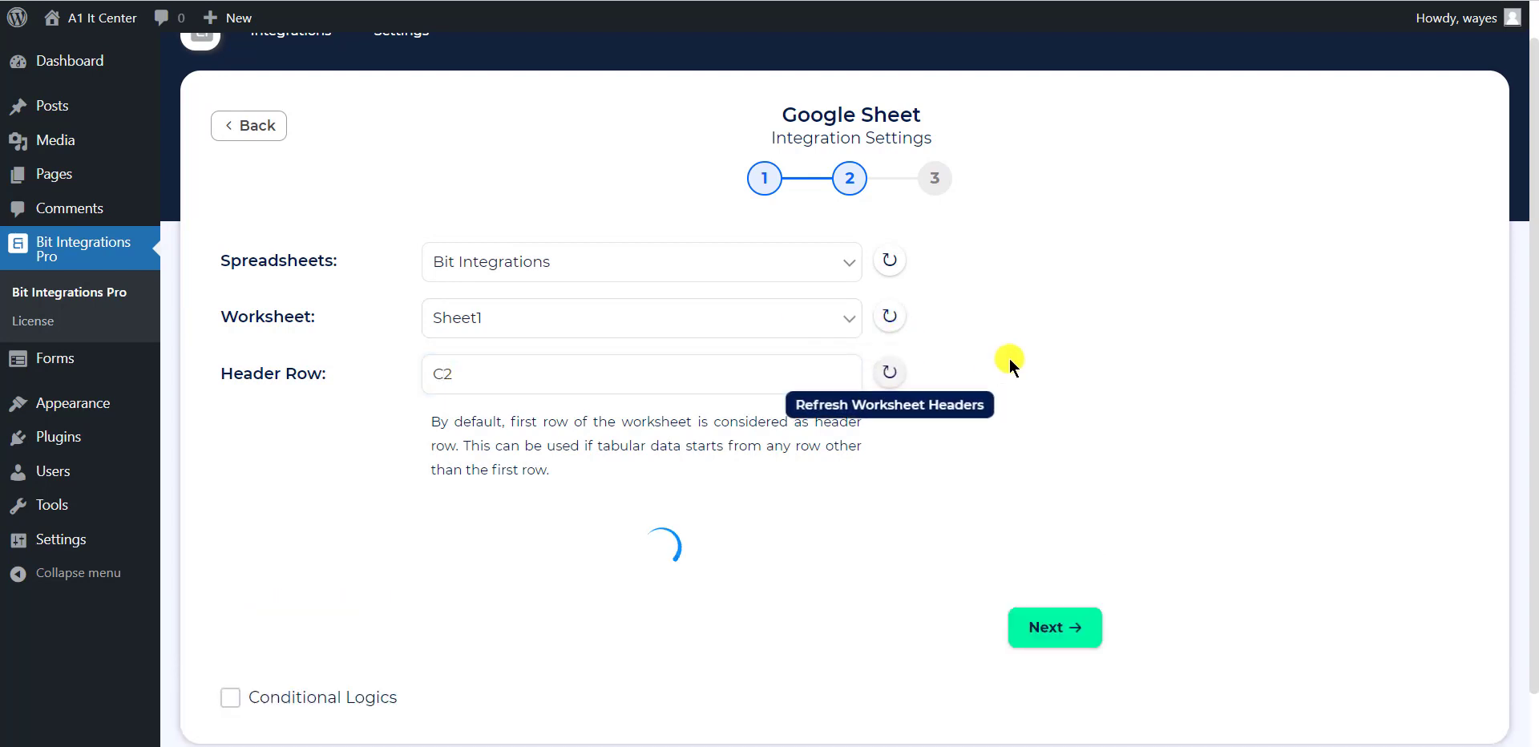
pyautogui.scroll(-2, 1006, 351)
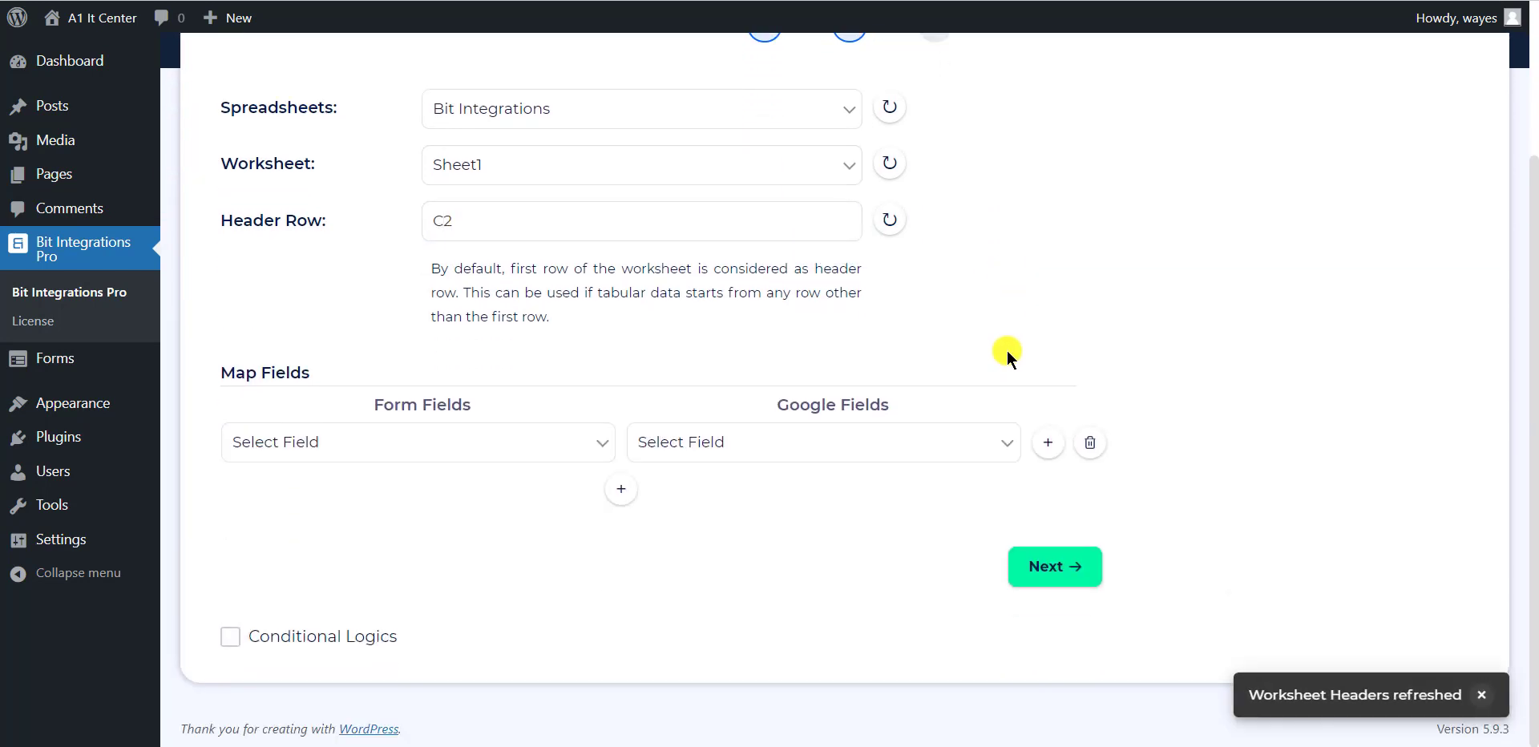
# Map the form's Name to First Name and Email to the Email column
pyautogui.click(471, 445)
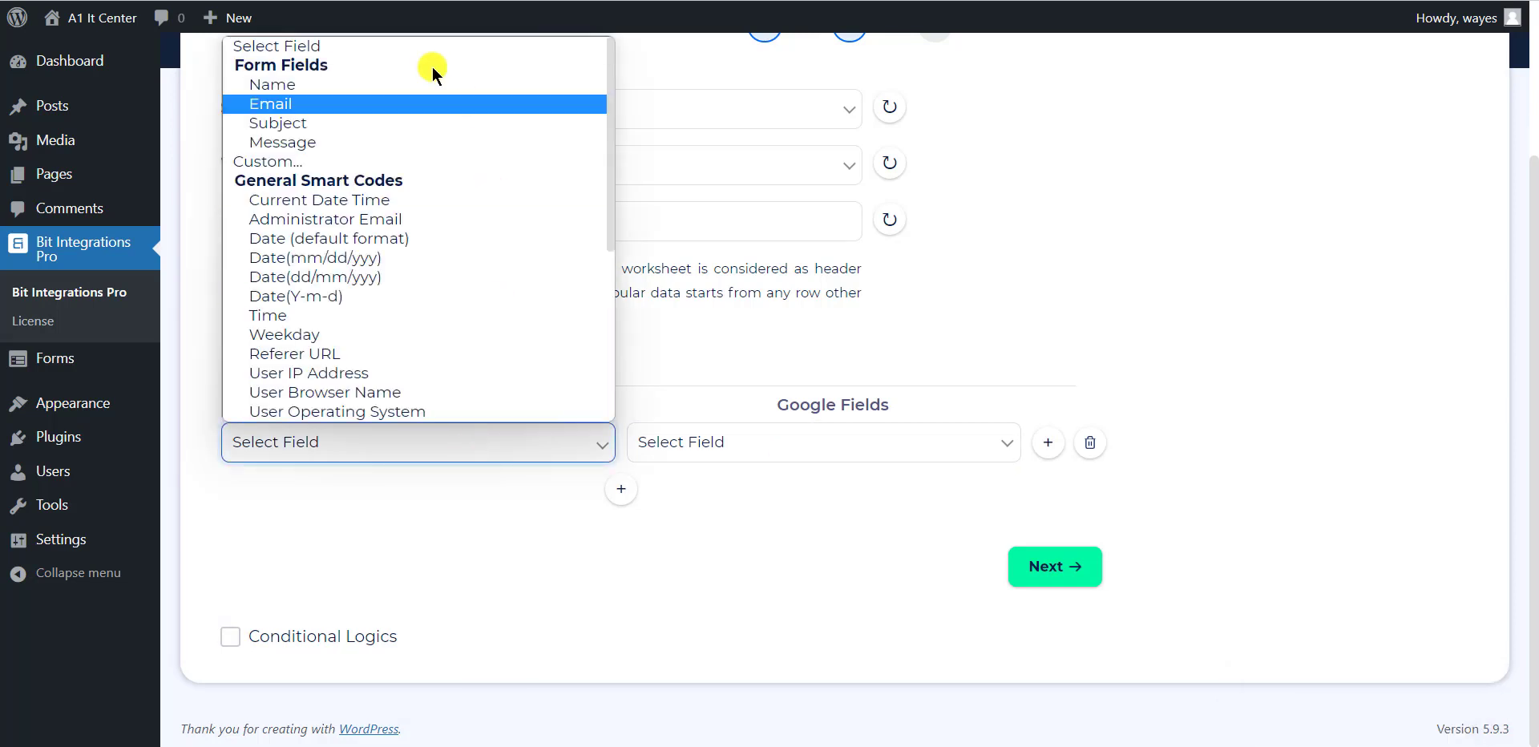
pyautogui.click(354, 84)
pyautogui.click(742, 443)
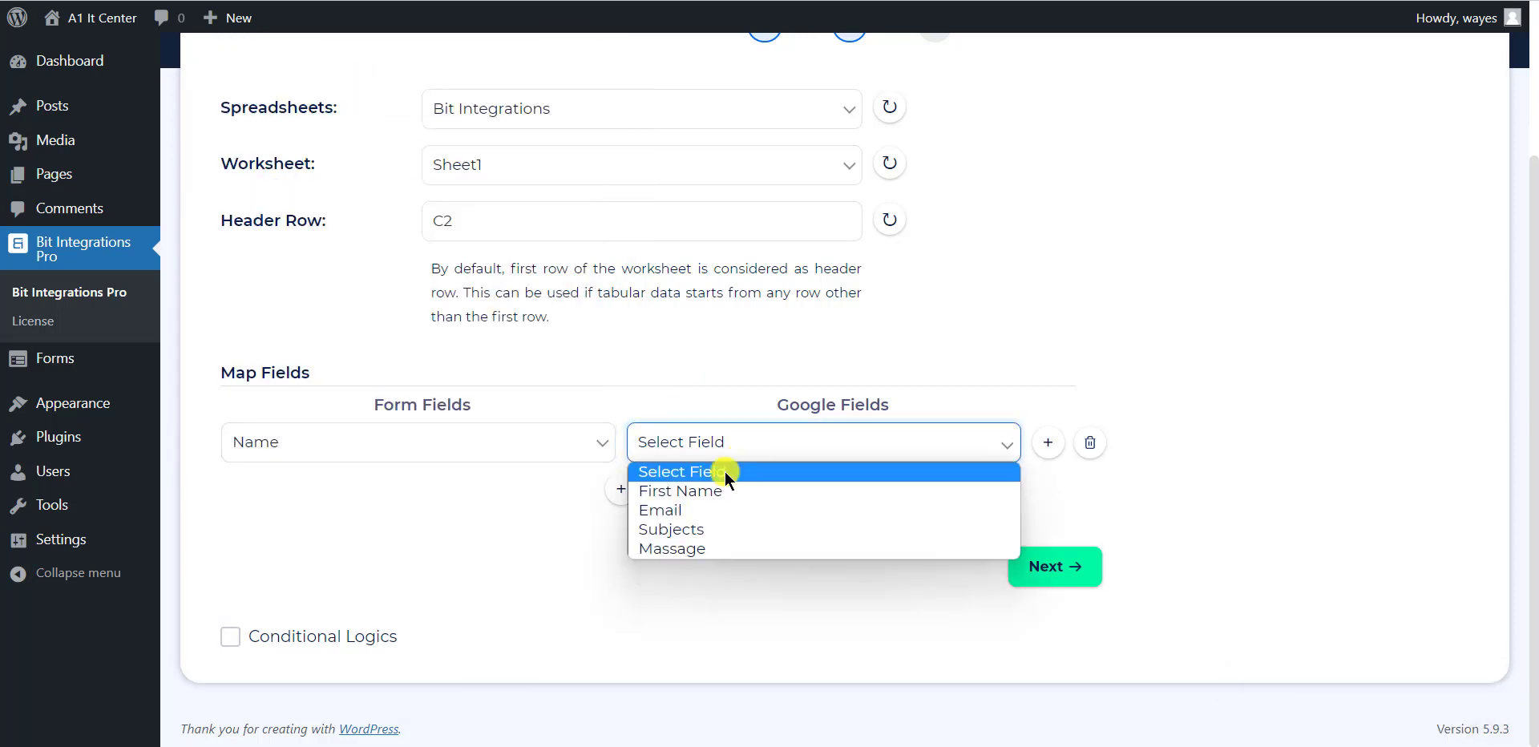
pyautogui.click(699, 490)
pyautogui.click(620, 489)
pyautogui.click(564, 481)
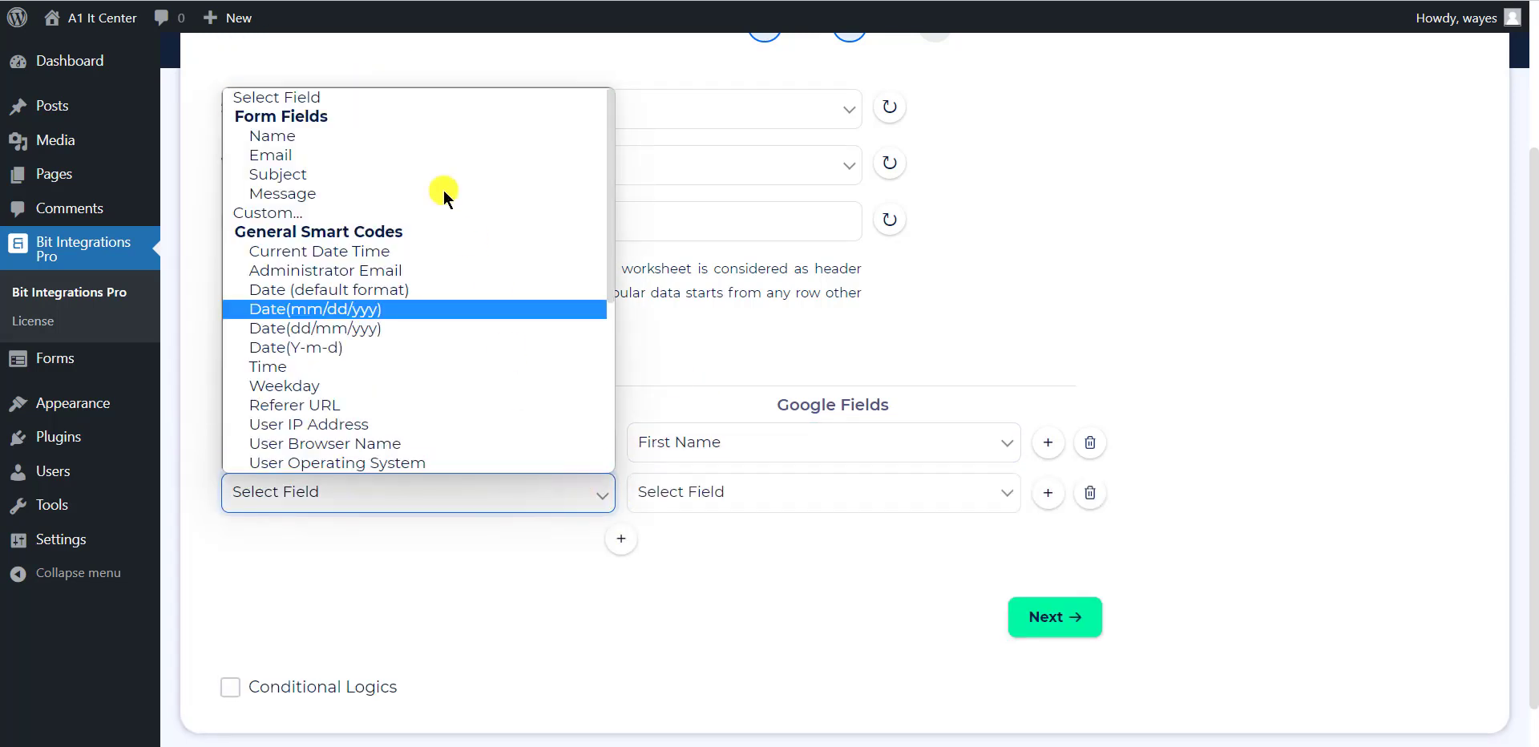
pyautogui.click(371, 155)
pyautogui.click(672, 497)
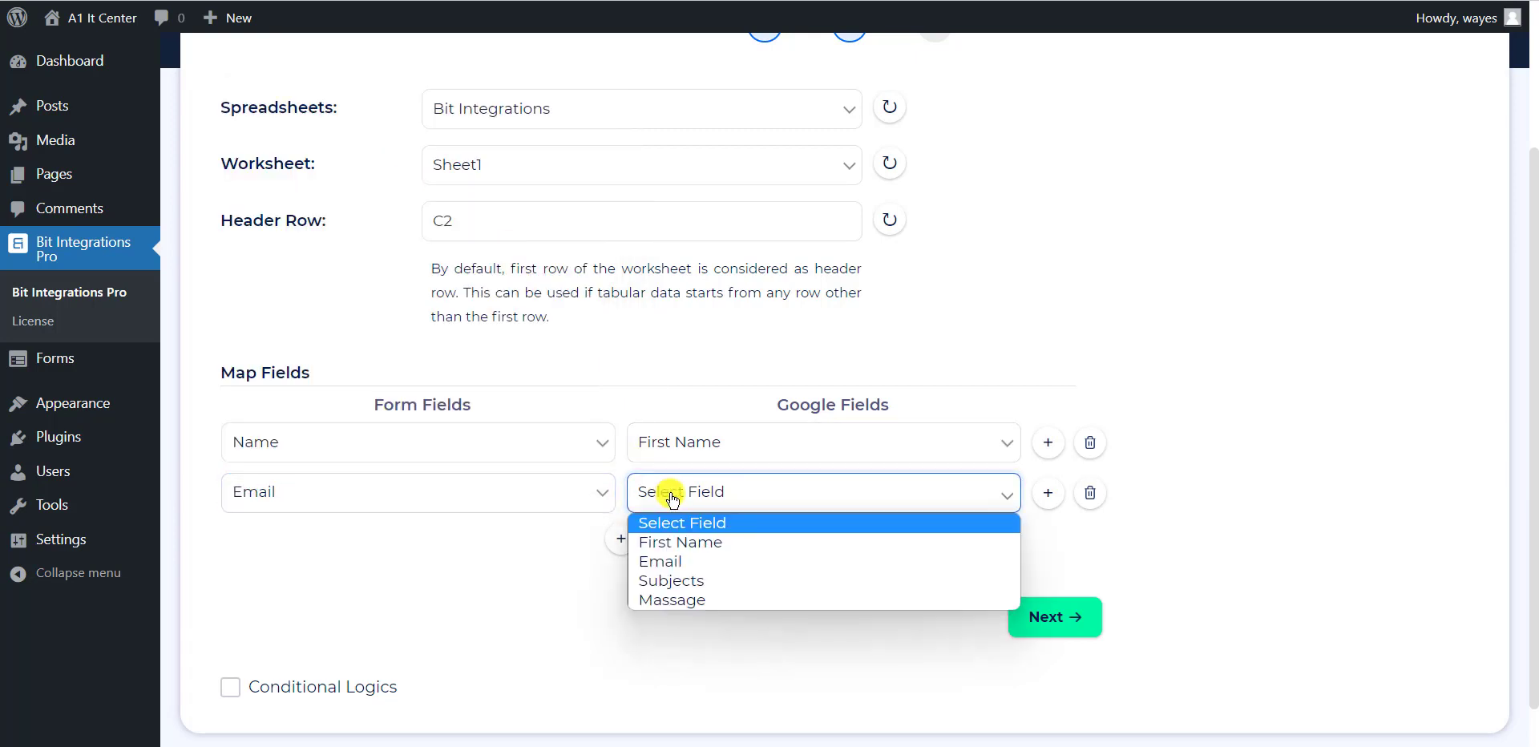
pyautogui.click(689, 563)
# Add third and fourth mapping rows, setting row three to Message → Massage
pyautogui.click(622, 539)
pyautogui.click(566, 543)
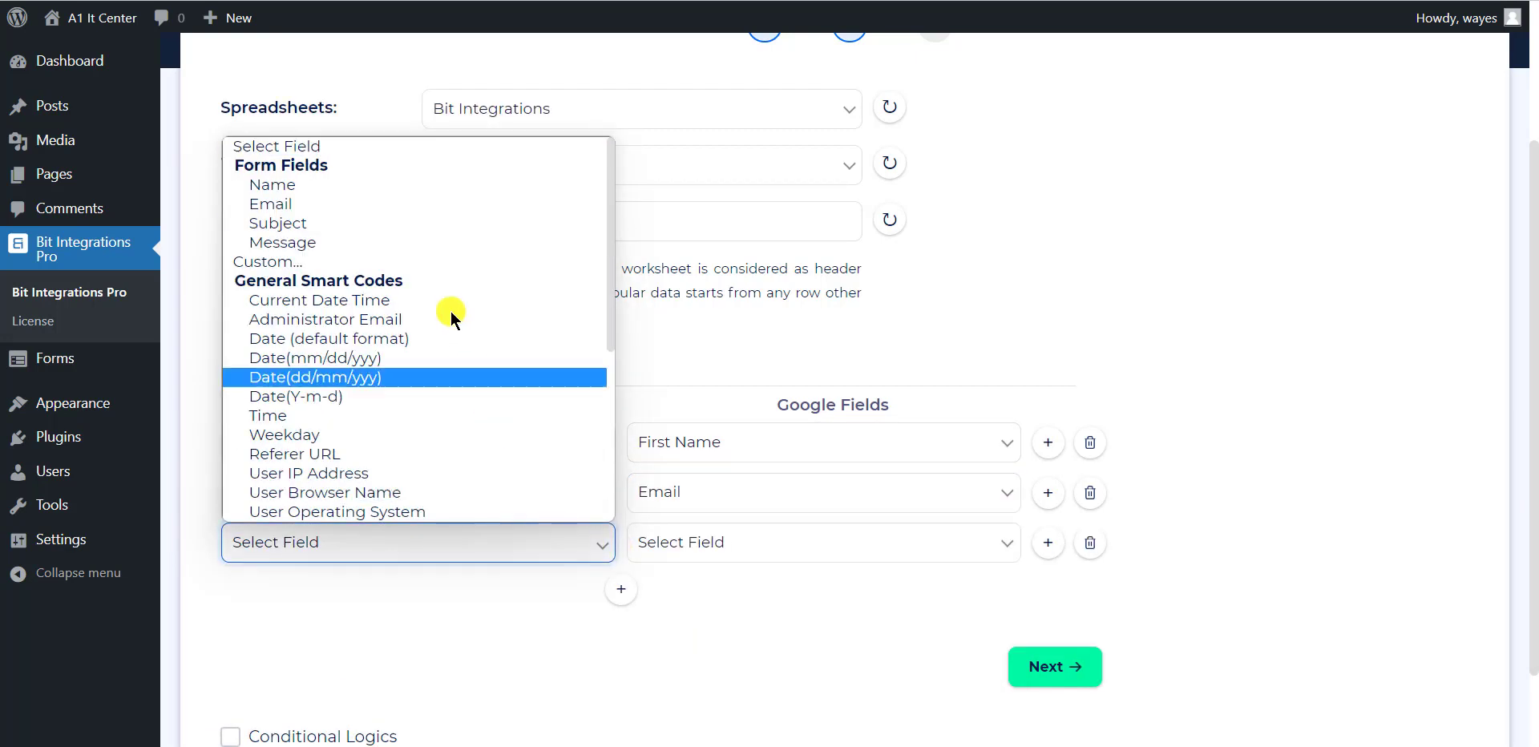
pyautogui.click(369, 223)
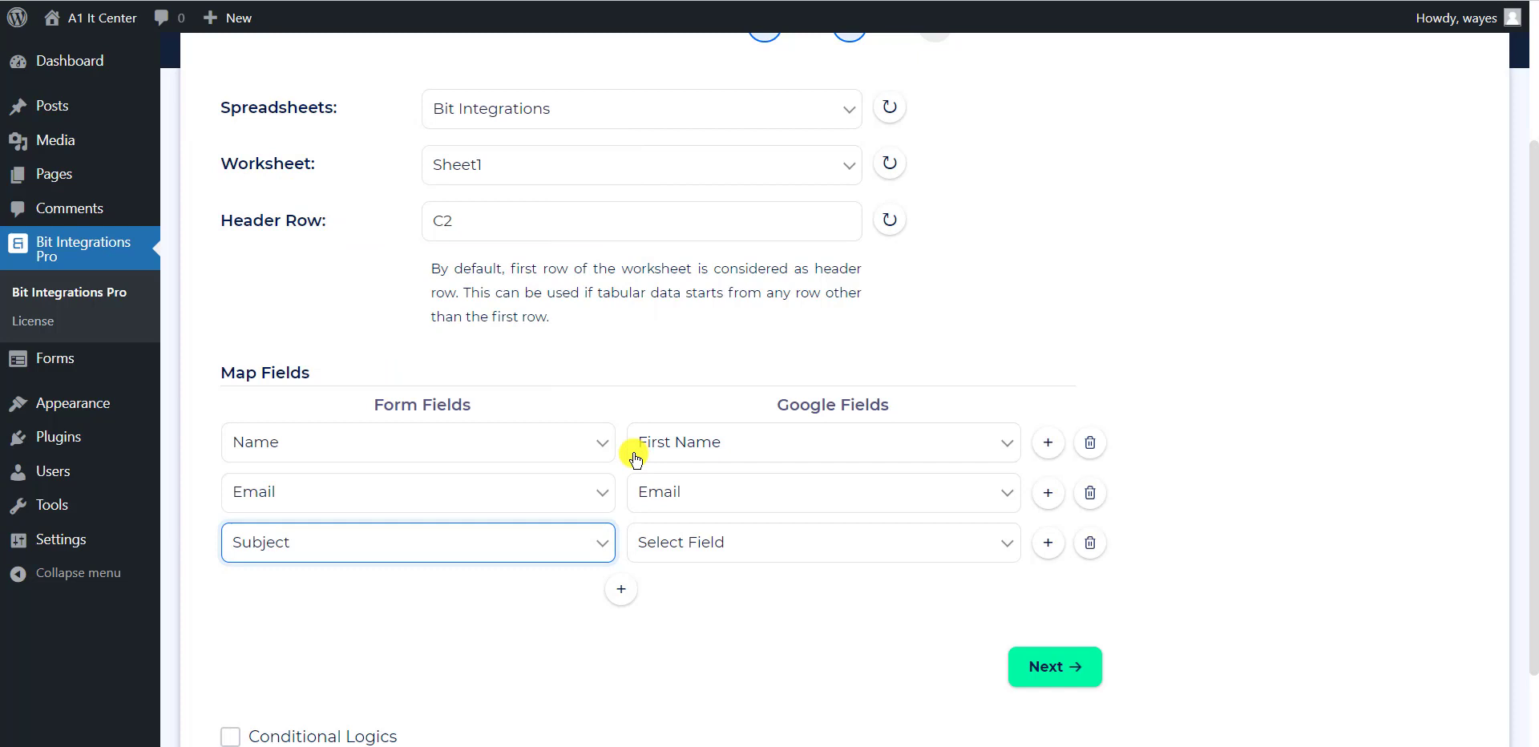
pyautogui.click(682, 547)
pyautogui.click(711, 628)
pyautogui.click(621, 591)
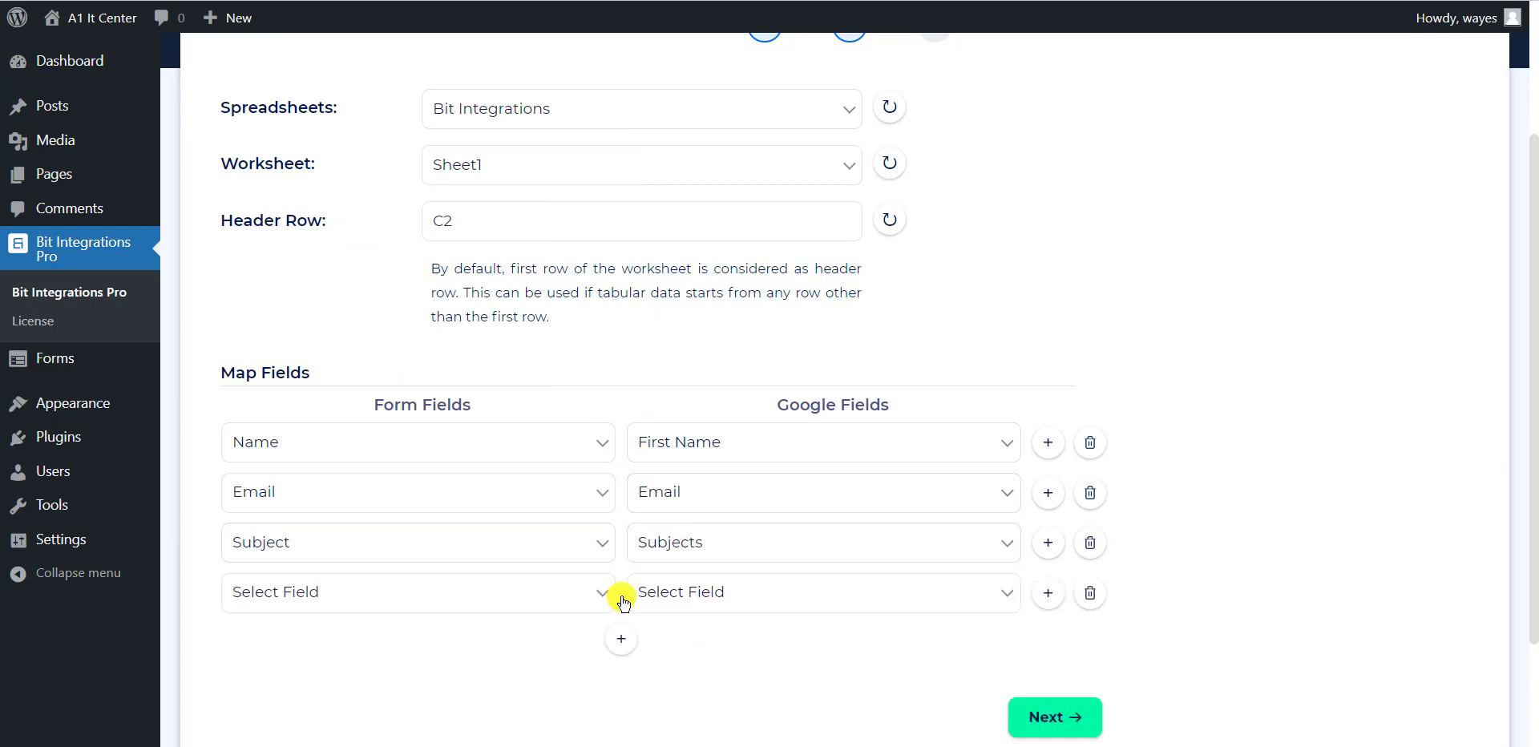
pyautogui.click(497, 542)
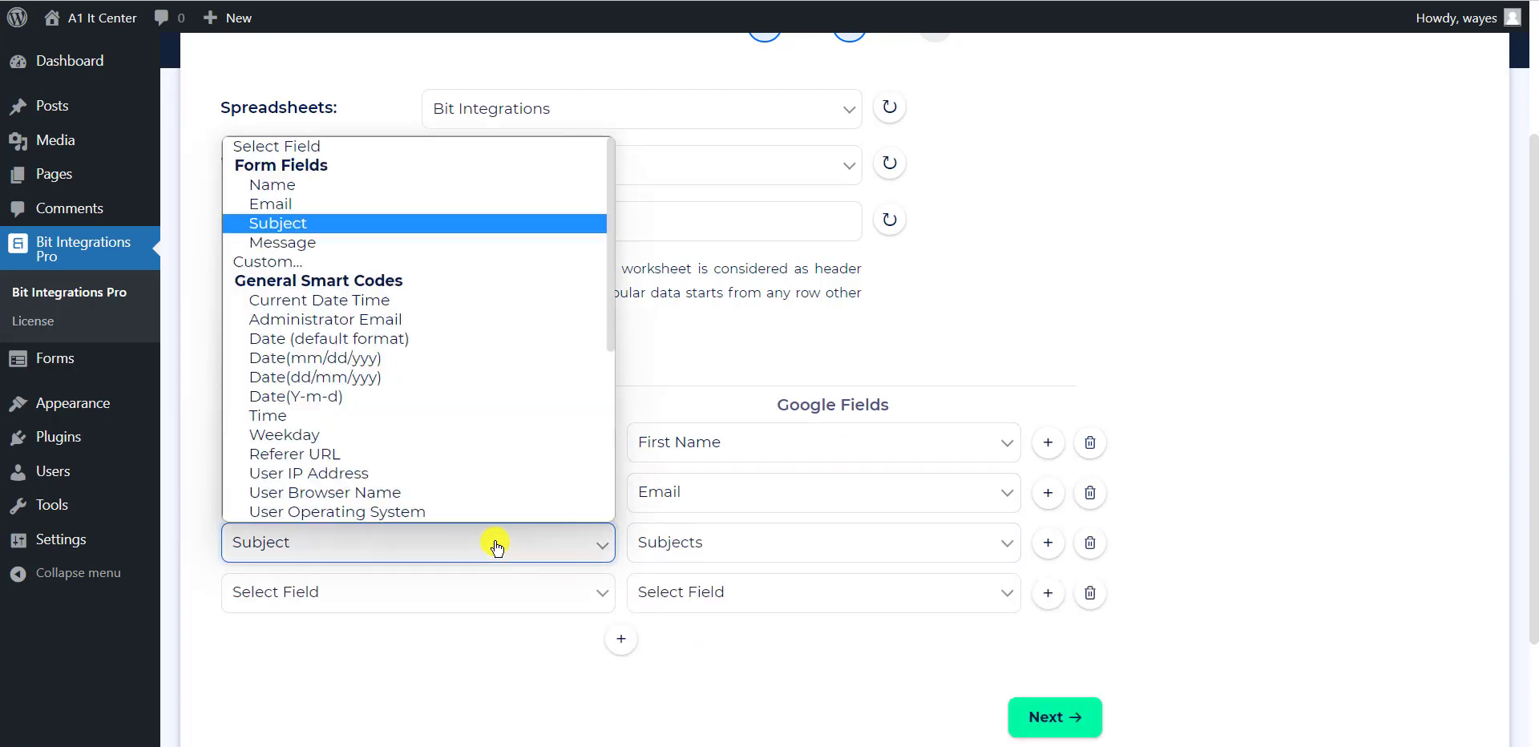
pyautogui.click(354, 207)
pyautogui.click(367, 564)
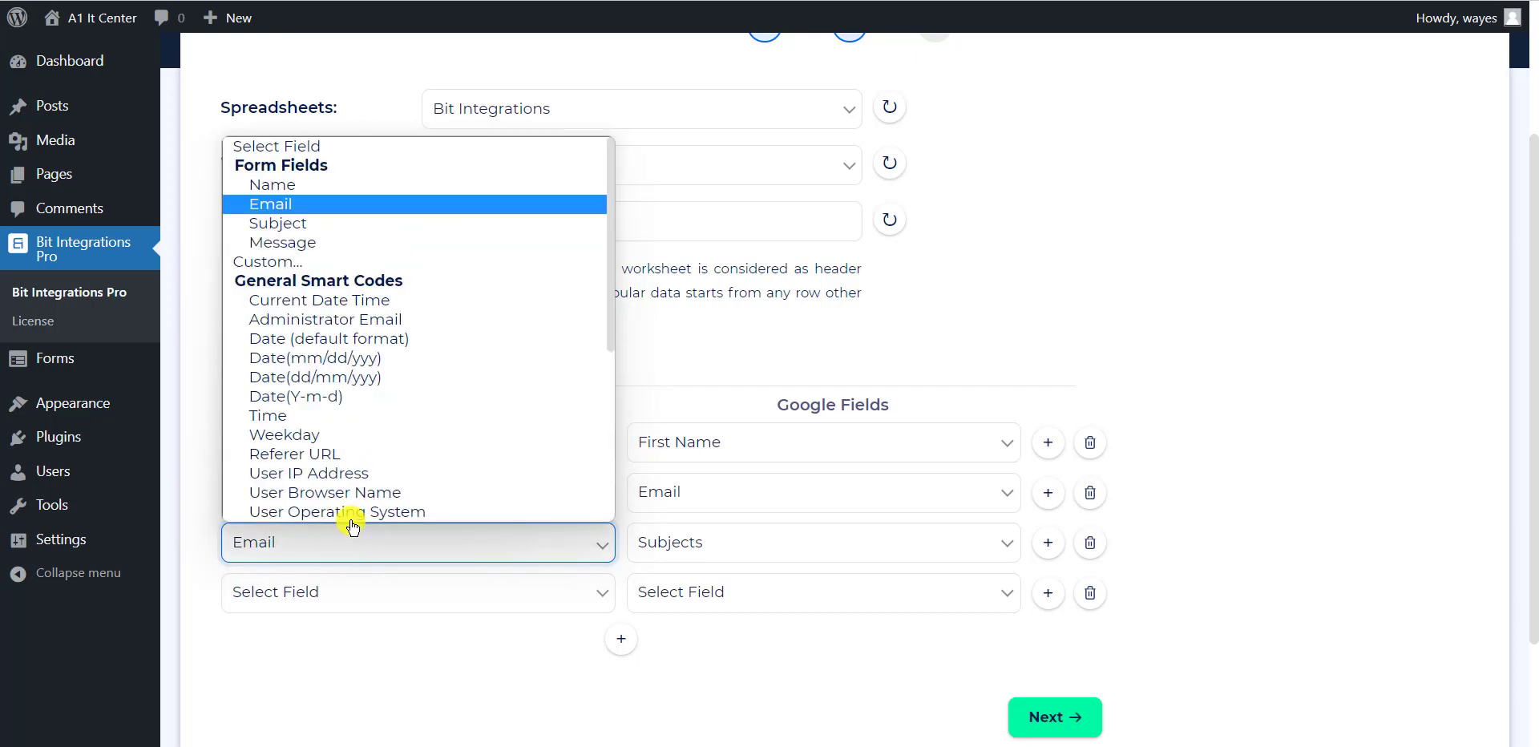
pyautogui.click(326, 243)
pyautogui.click(684, 541)
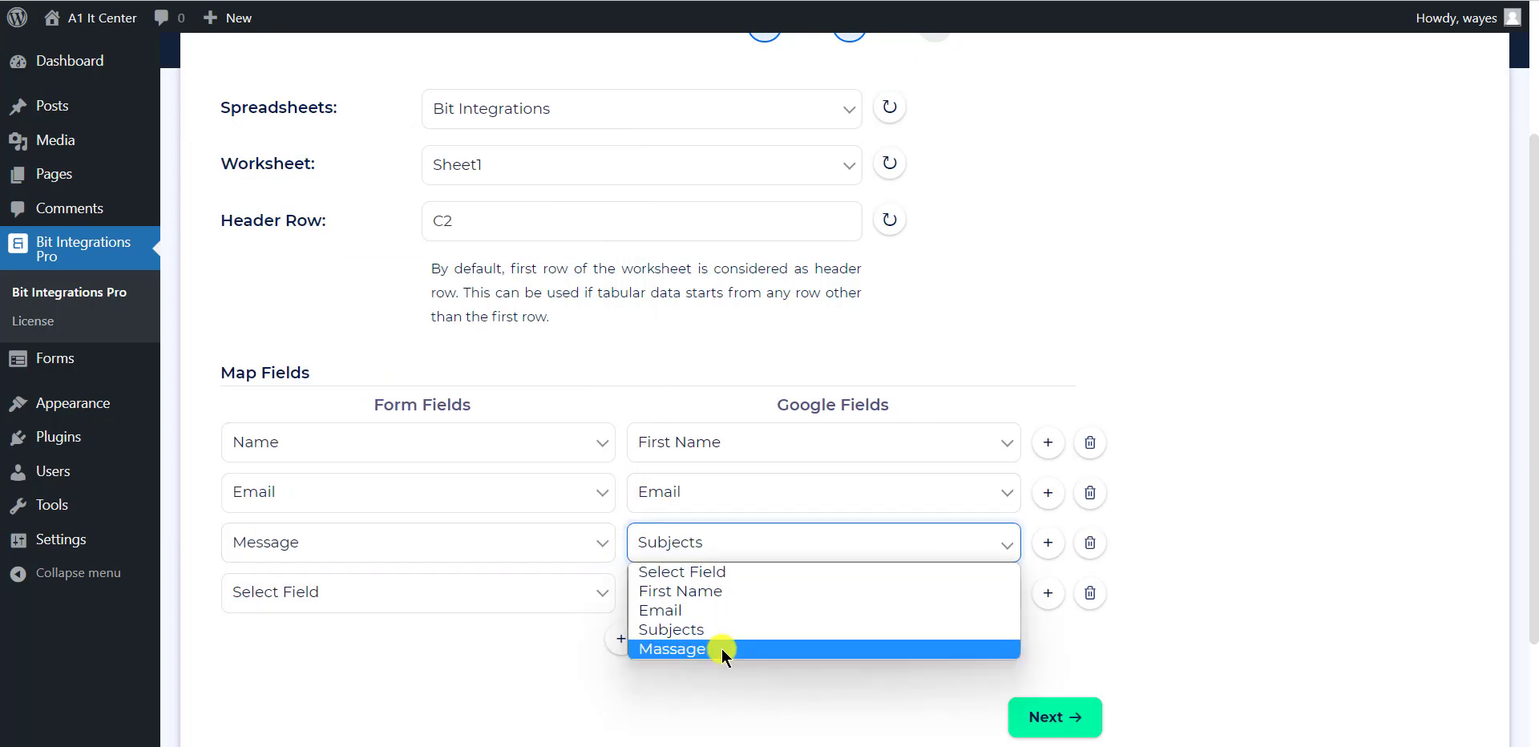
pyautogui.click(721, 648)
# Map Subject to the Subjects column in row four and continue to the final step
pyautogui.click(518, 599)
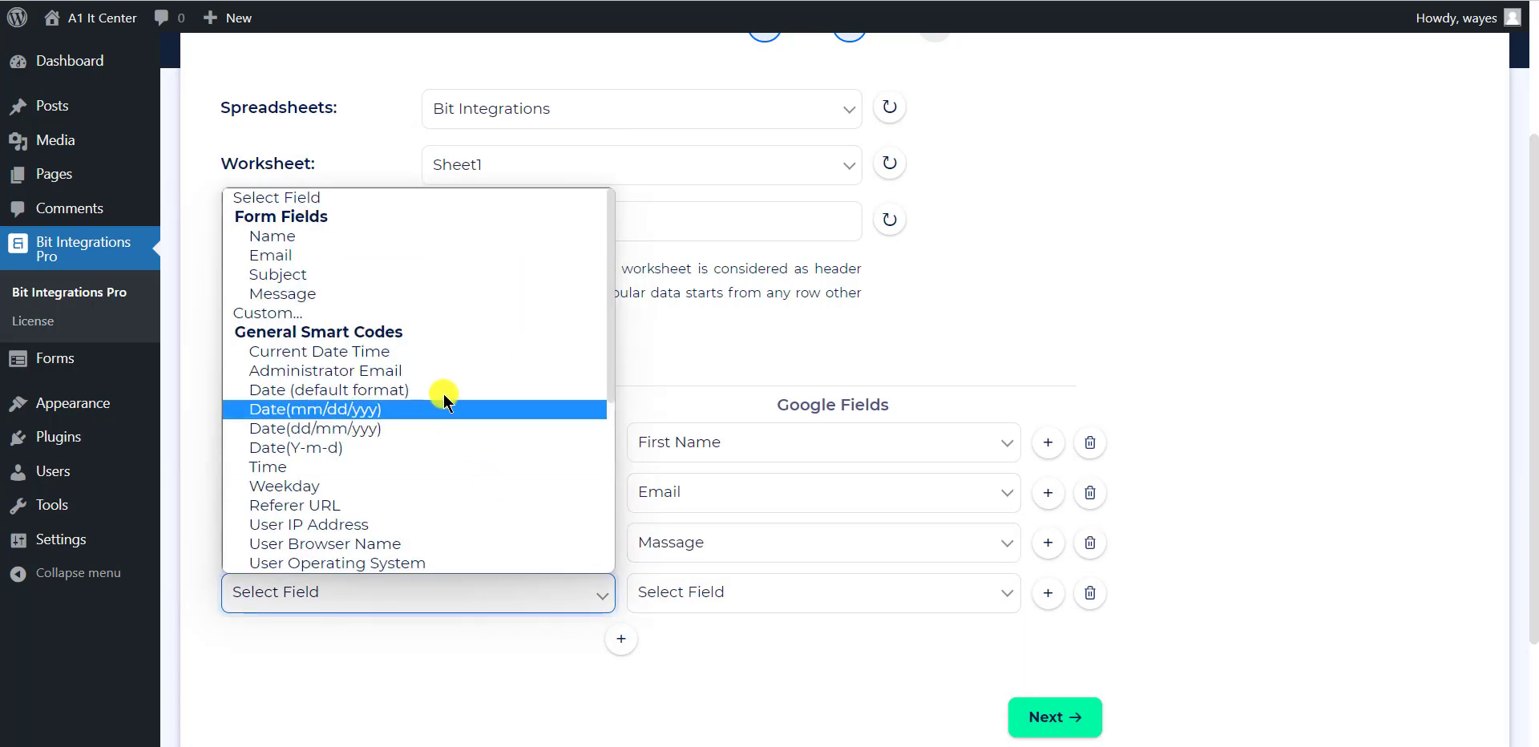
pyautogui.click(425, 274)
pyautogui.click(789, 593)
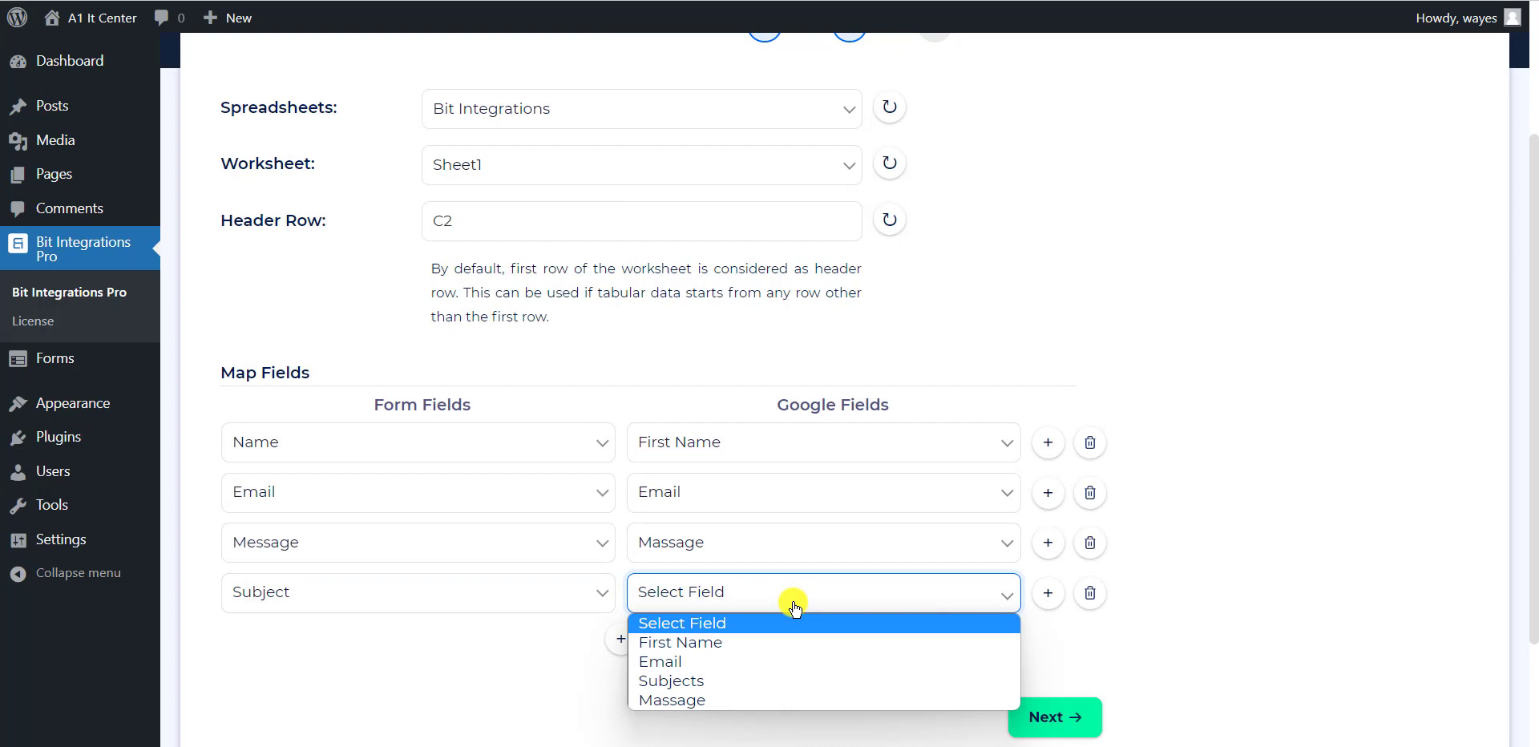
pyautogui.click(782, 681)
pyautogui.scroll(-3, 1175, 561)
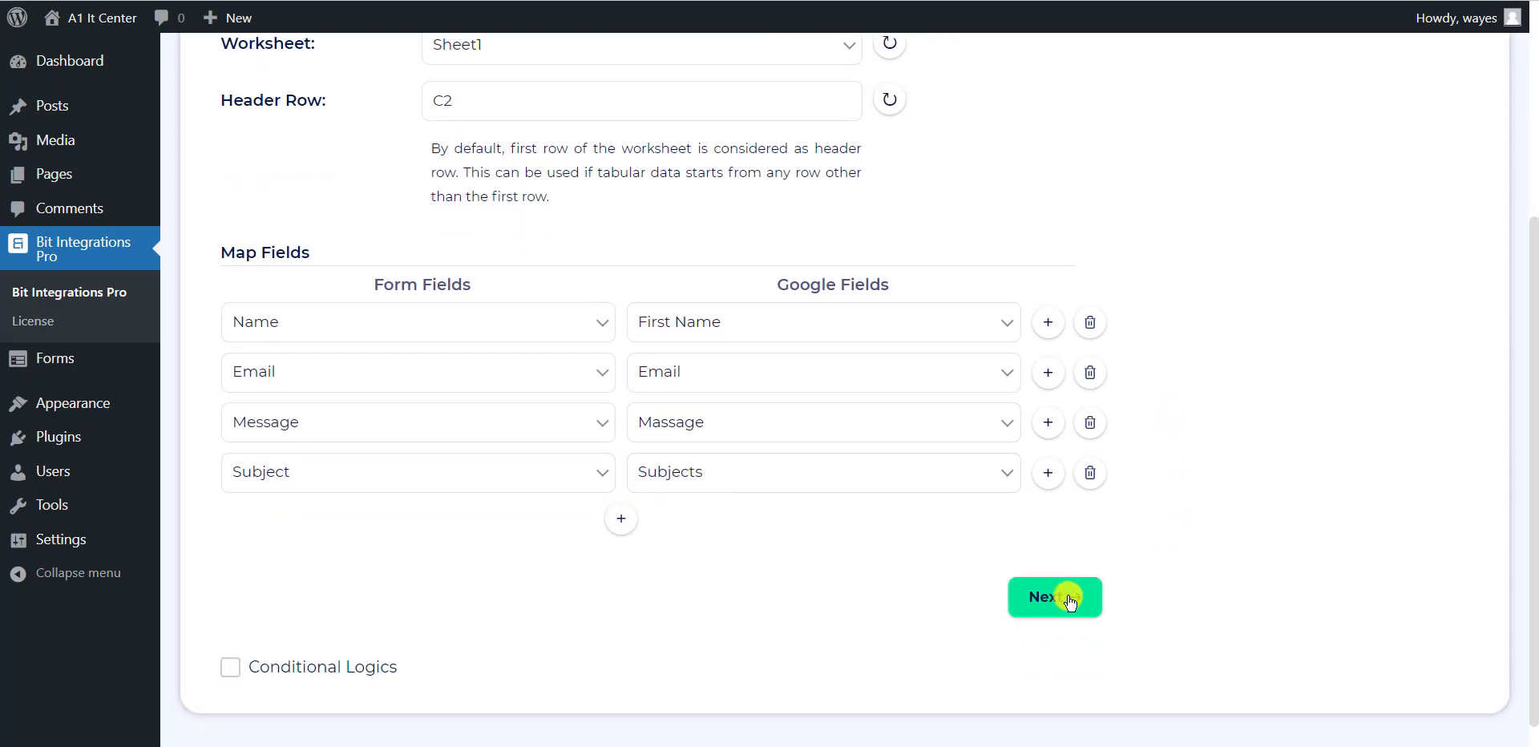
pyautogui.click(1063, 601)
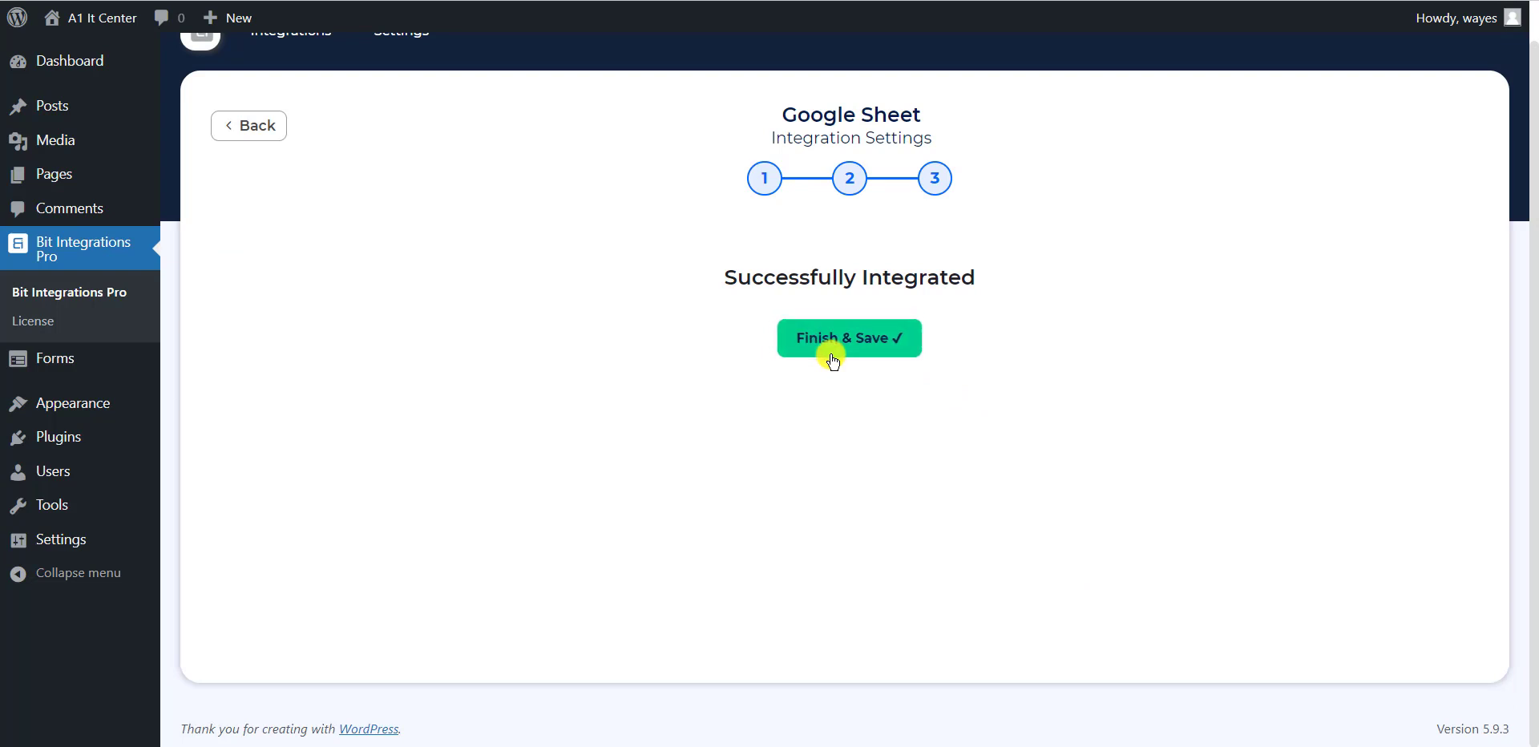
# Finish and save the Everest Forms to Google Sheet integration
pyautogui.click(832, 361)
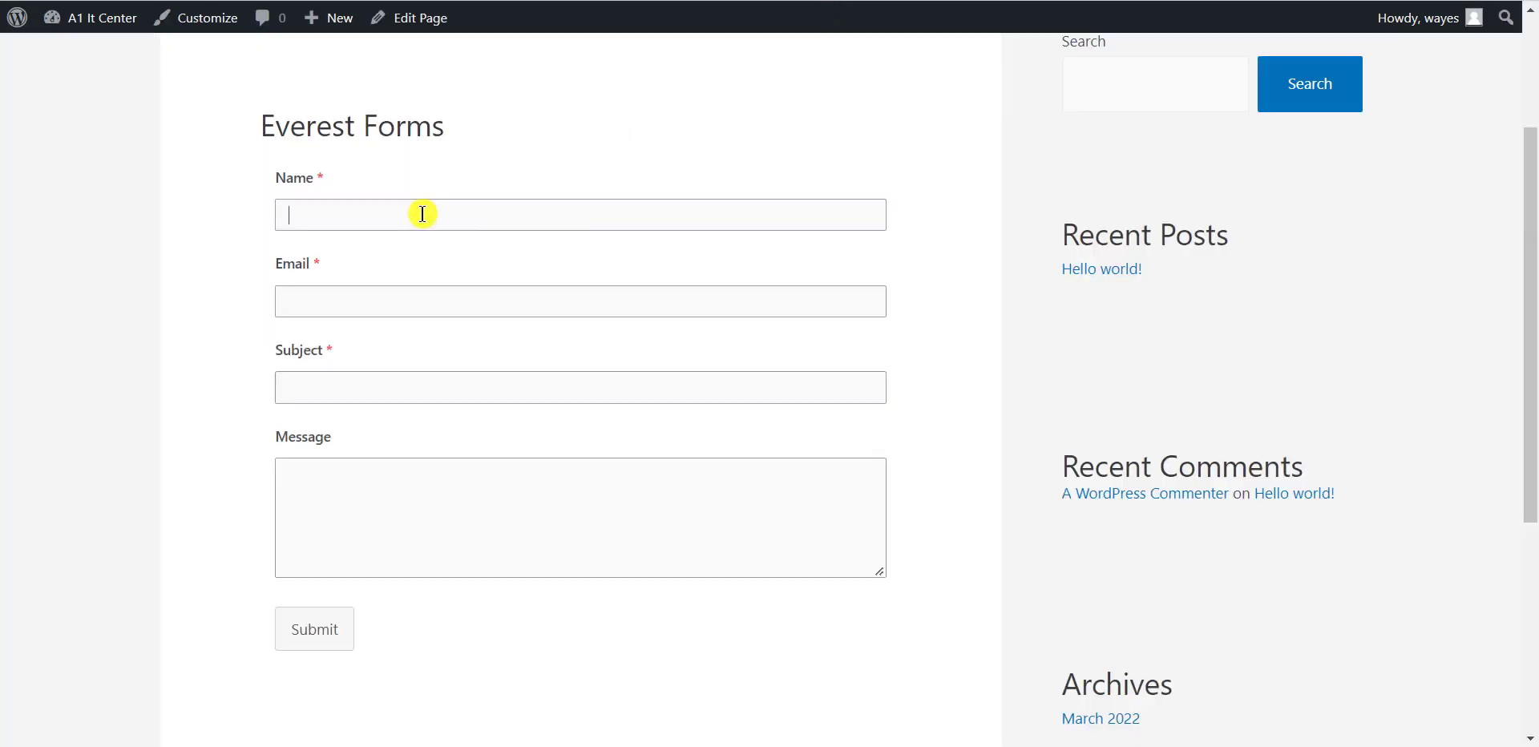
# Fill the contact form with a name, an email address and the message 'Hello World'
pyautogui.click(423, 213)
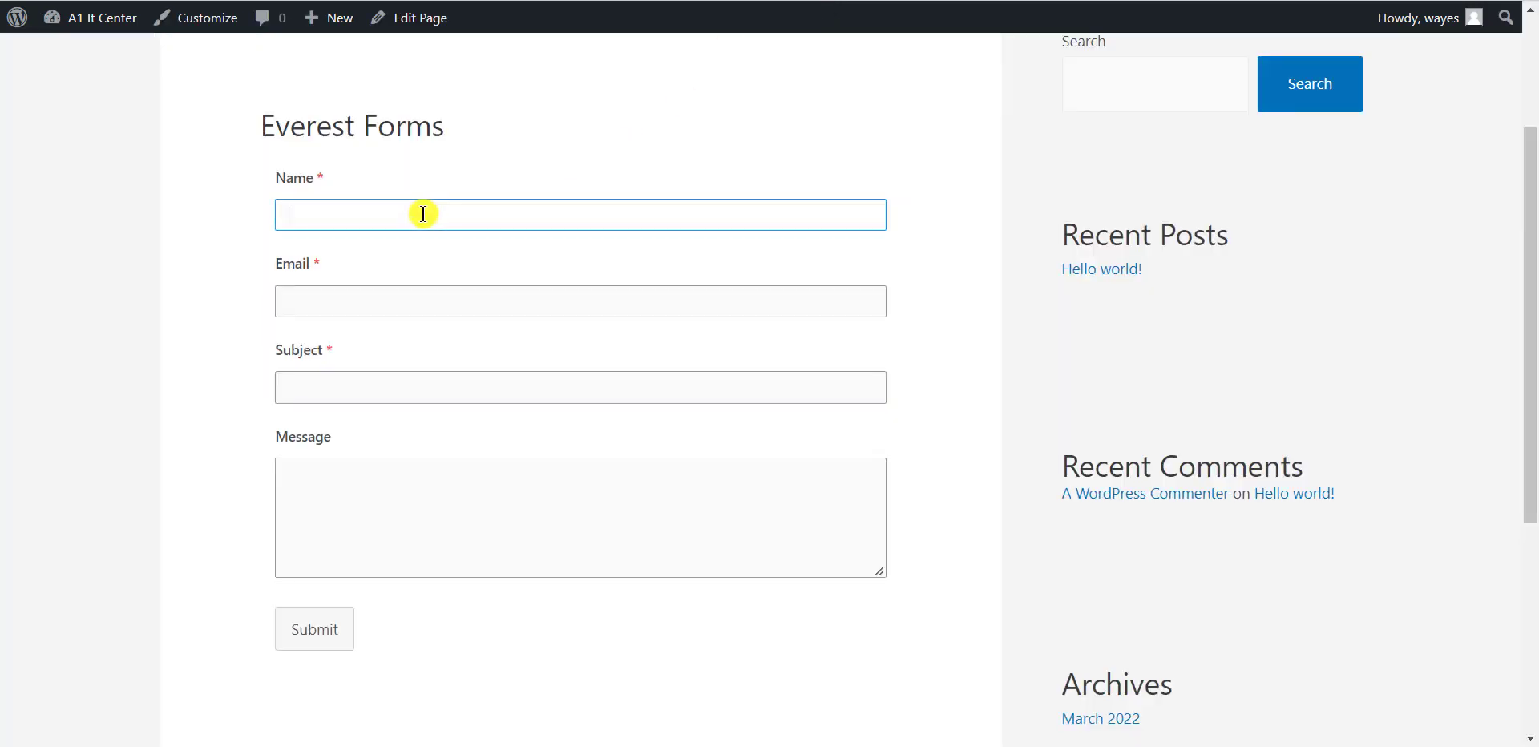
pyautogui.write('Wayes')
pyautogui.click(406, 300)
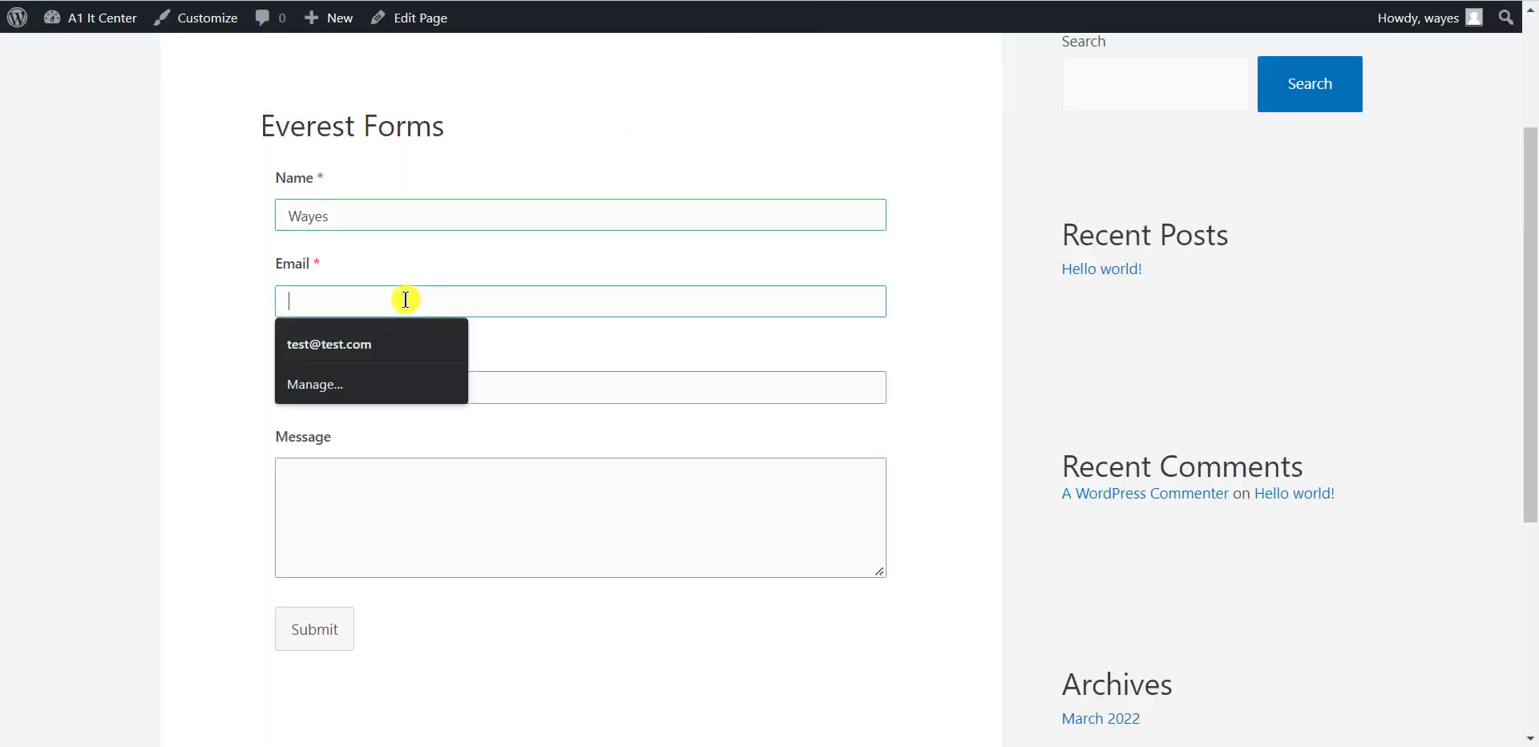
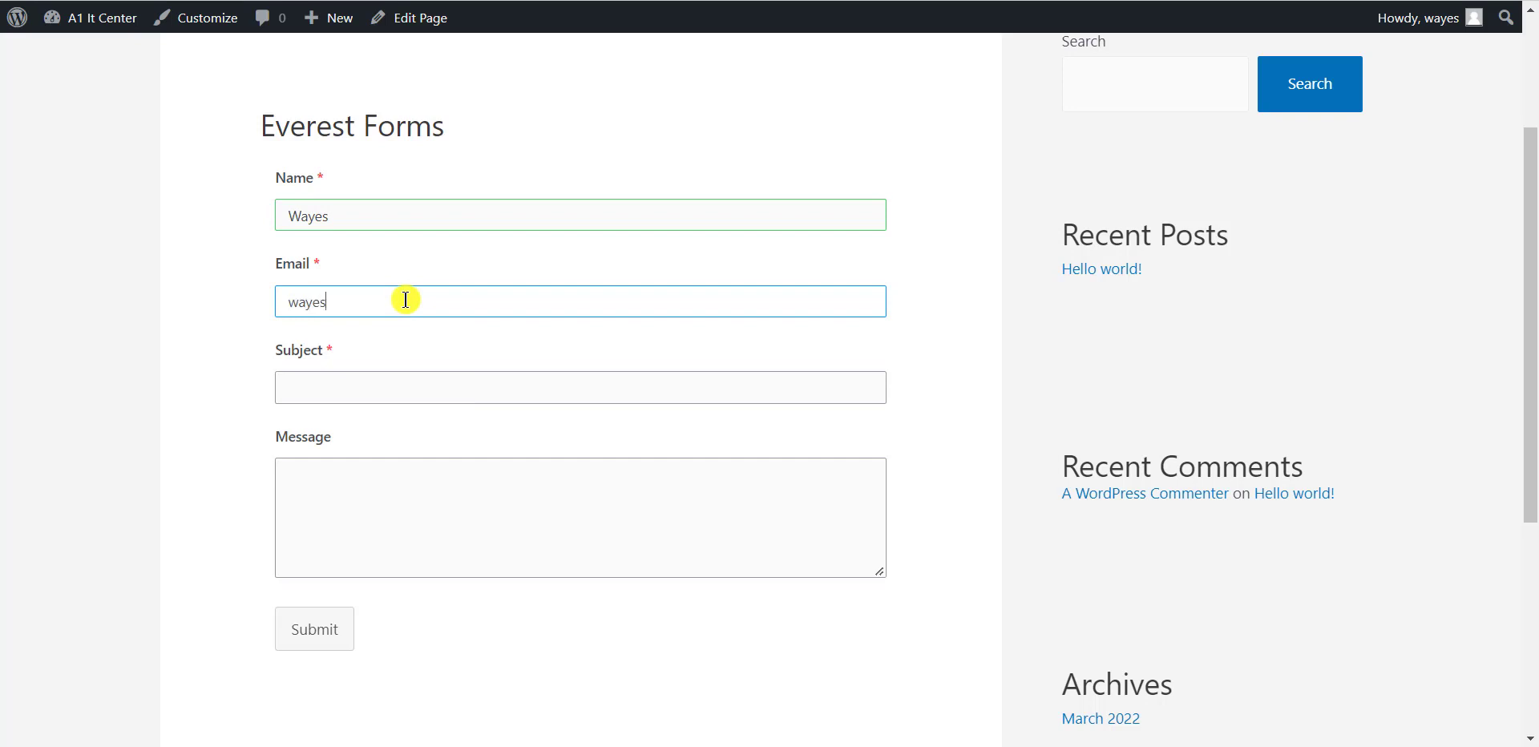
pyautogui.click(357, 387)
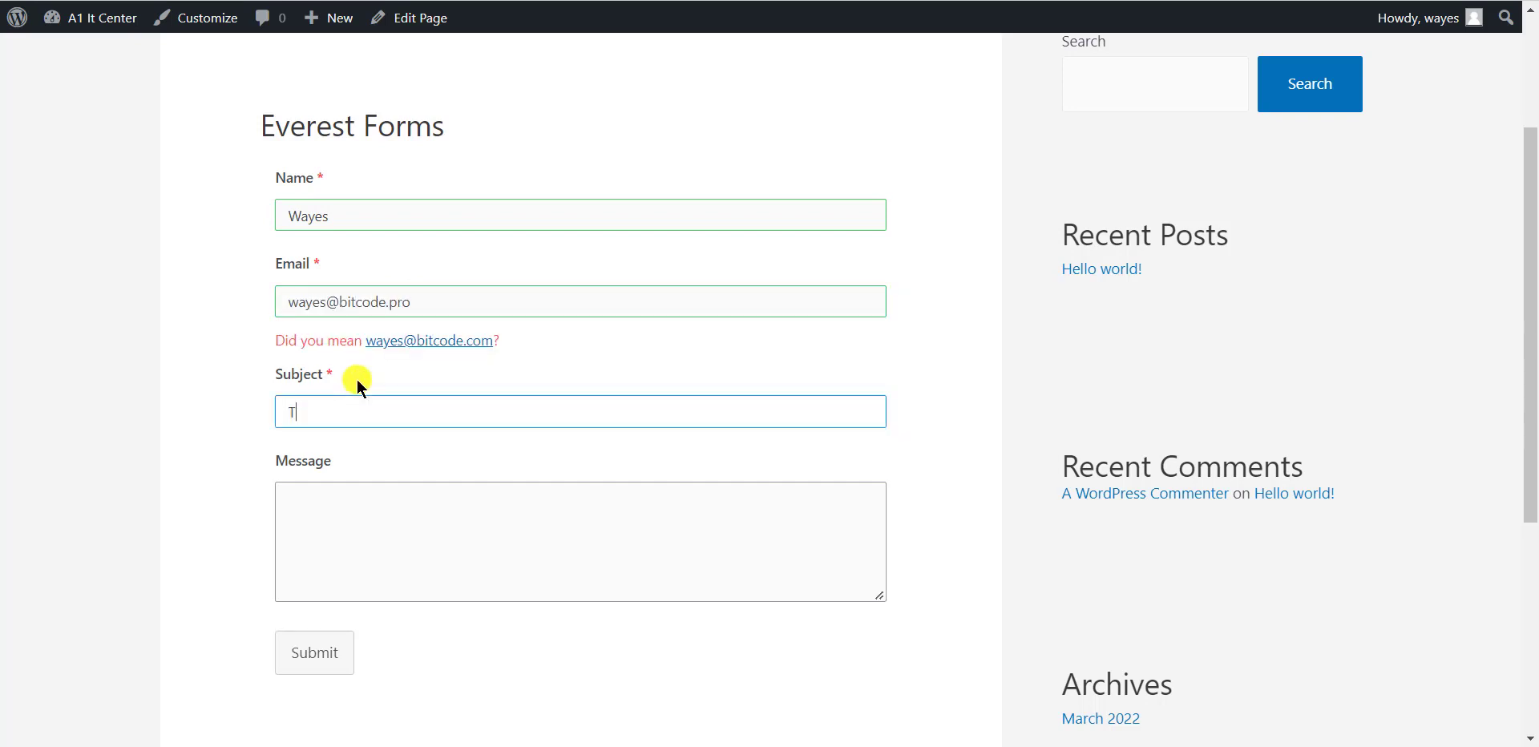
pyautogui.click(338, 498)
pyautogui.write('Hello World')
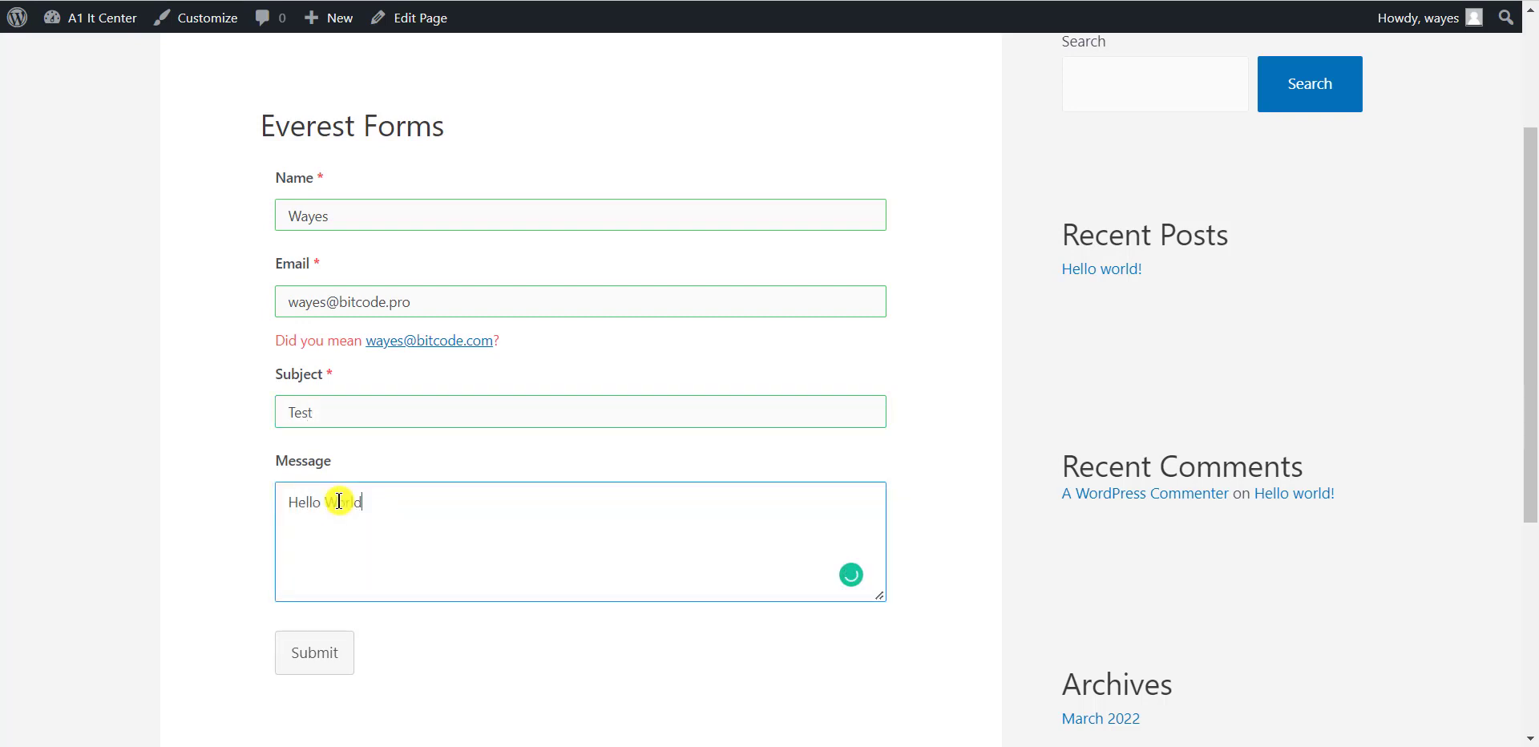
pyautogui.click(290, 300)
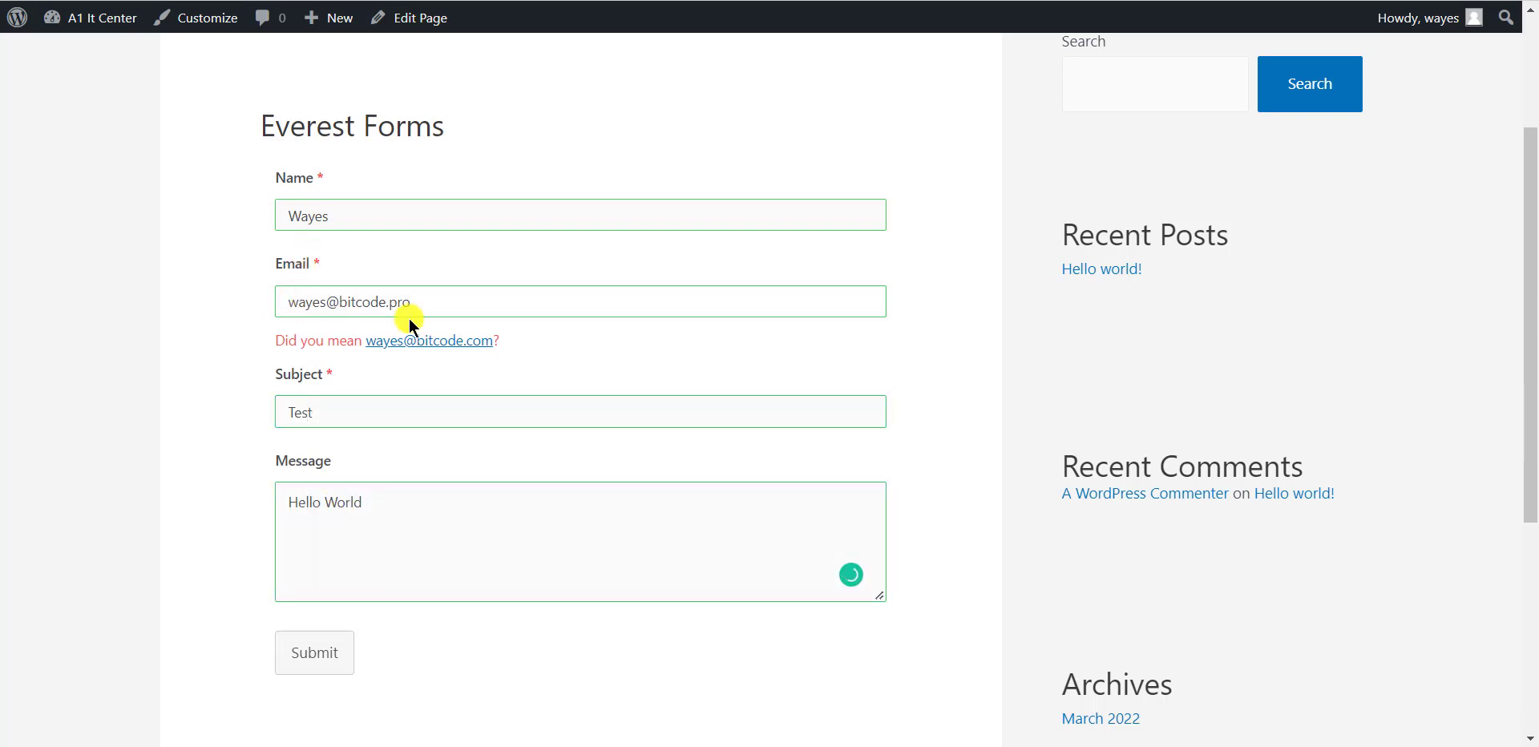
pyautogui.click(565, 374)
pyautogui.scroll(-2, 553, 369)
pyautogui.scroll(2, 545, 367)
# Submit the entry and verify row 3 of the Google Sheet holds the email, subject Test and Hello World
pyautogui.click(320, 654)
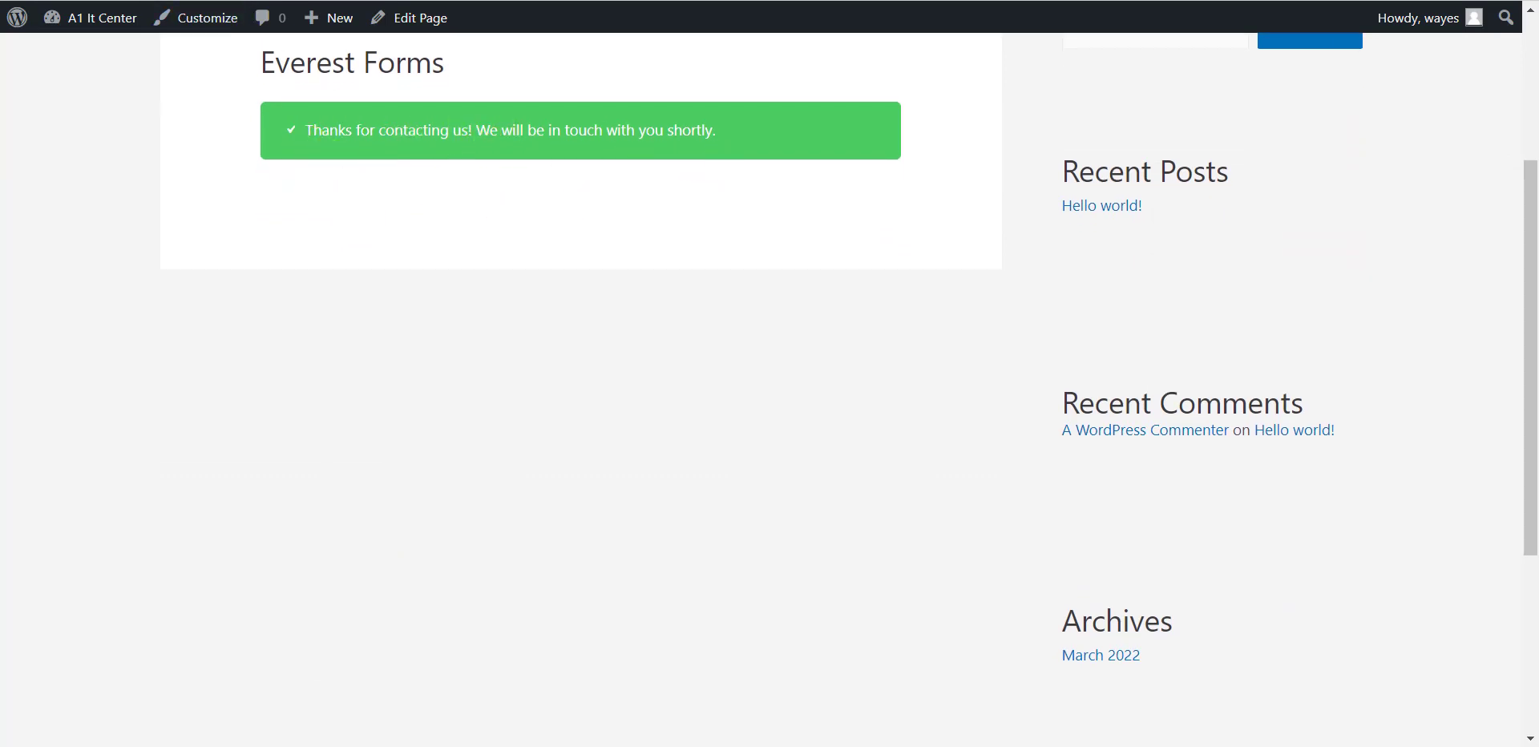
pyautogui.click(228, 1)
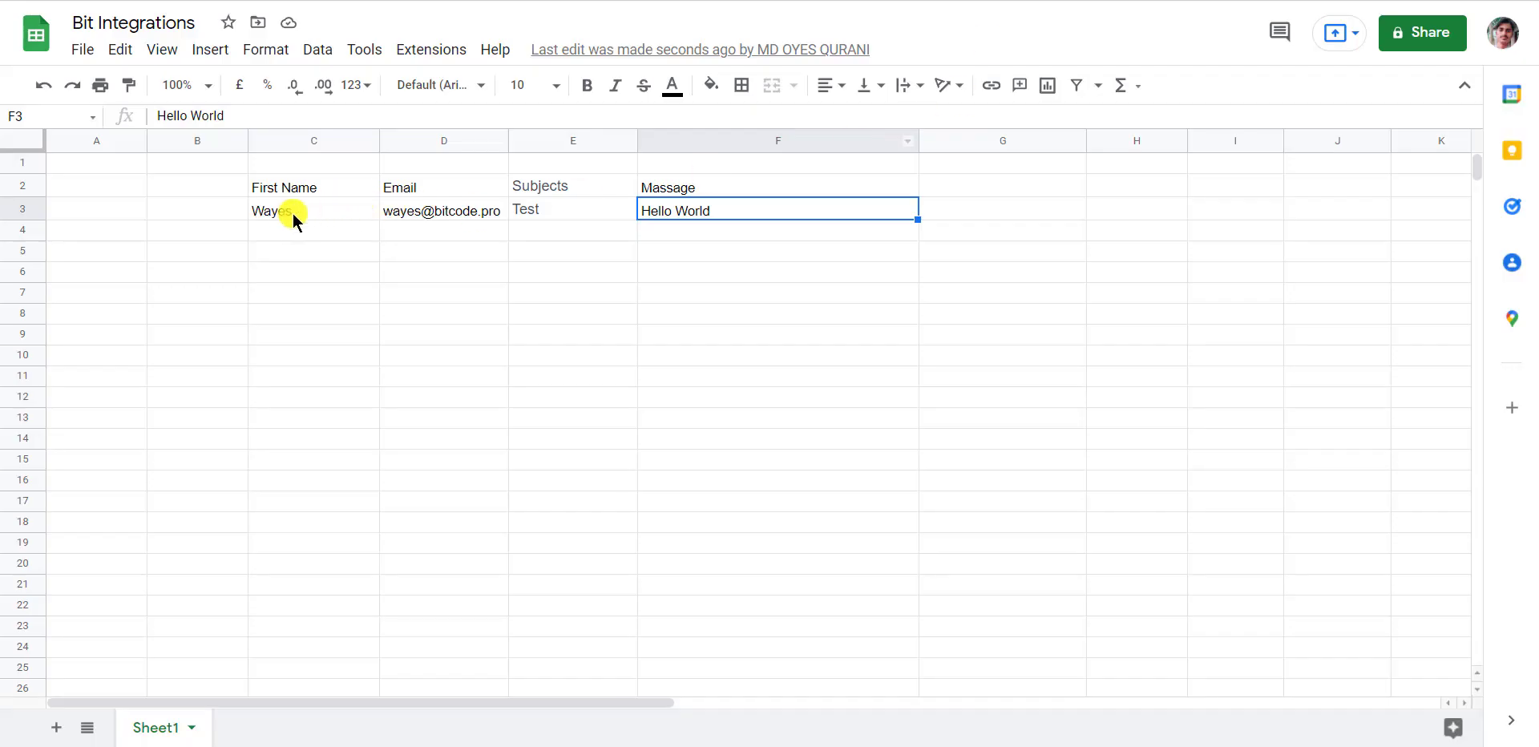
pyautogui.click(295, 213)
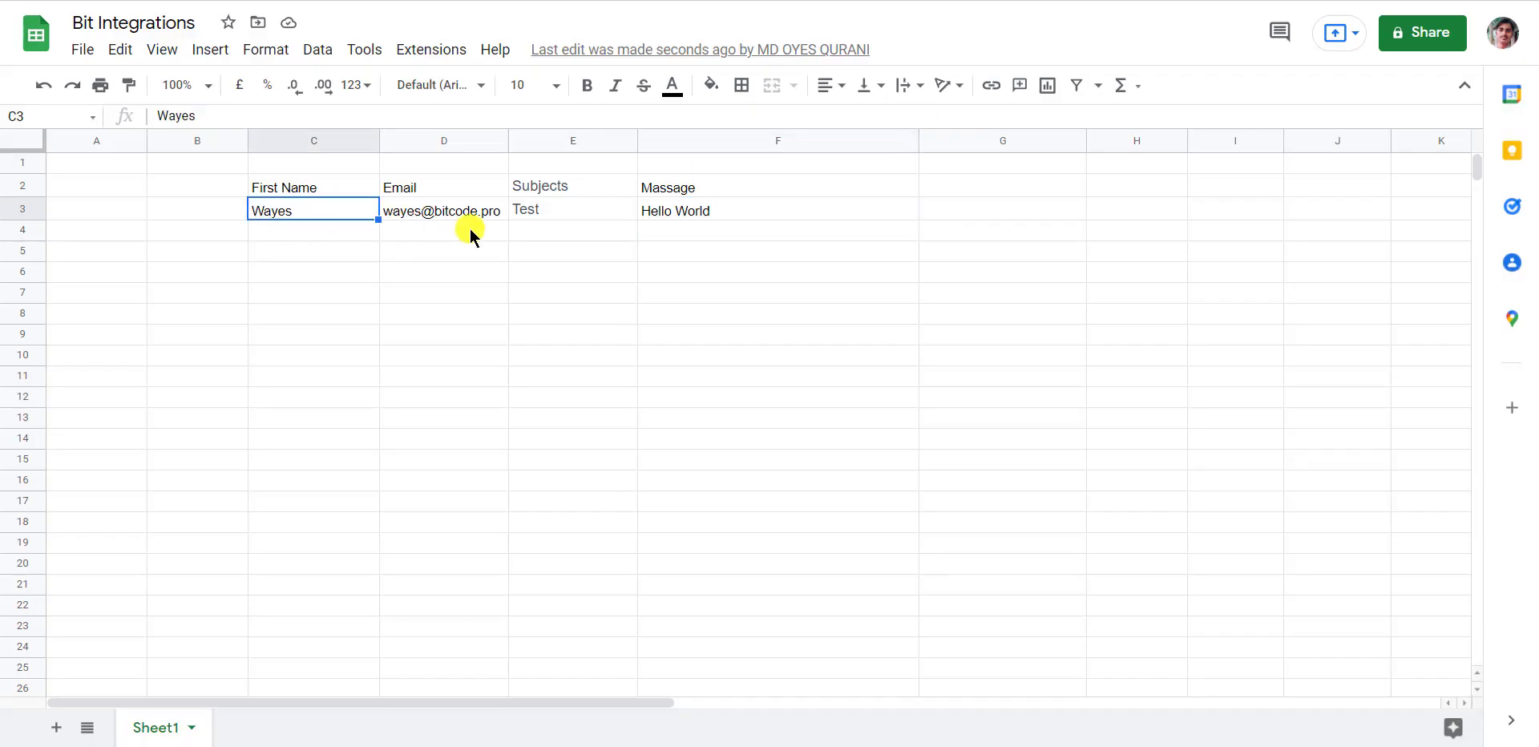
pyautogui.click(490, 211)
pyautogui.click(543, 210)
pyautogui.click(681, 214)
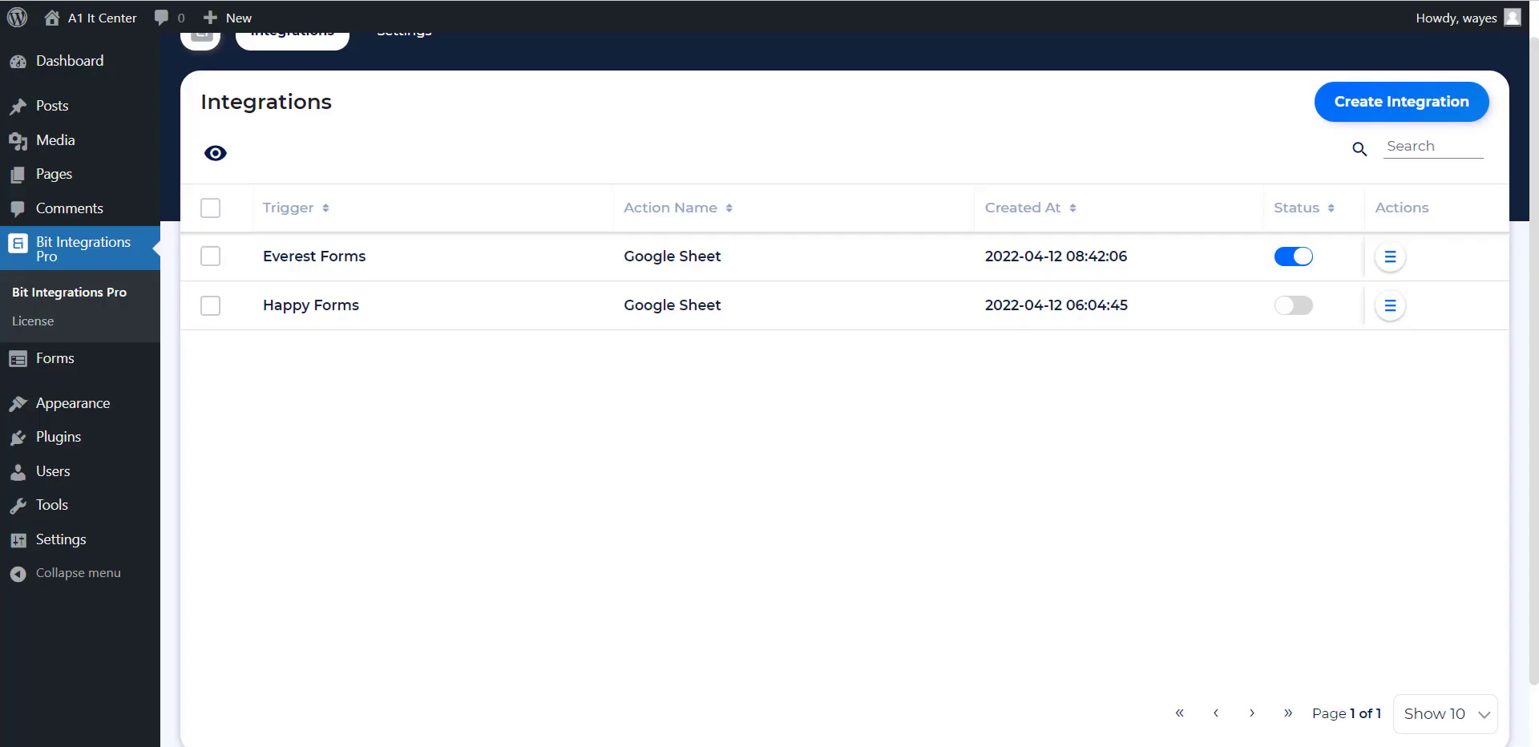
# Open the Everest Forms integration's Timeline and highlight the success status of its insert record
pyautogui.click(1390, 256)
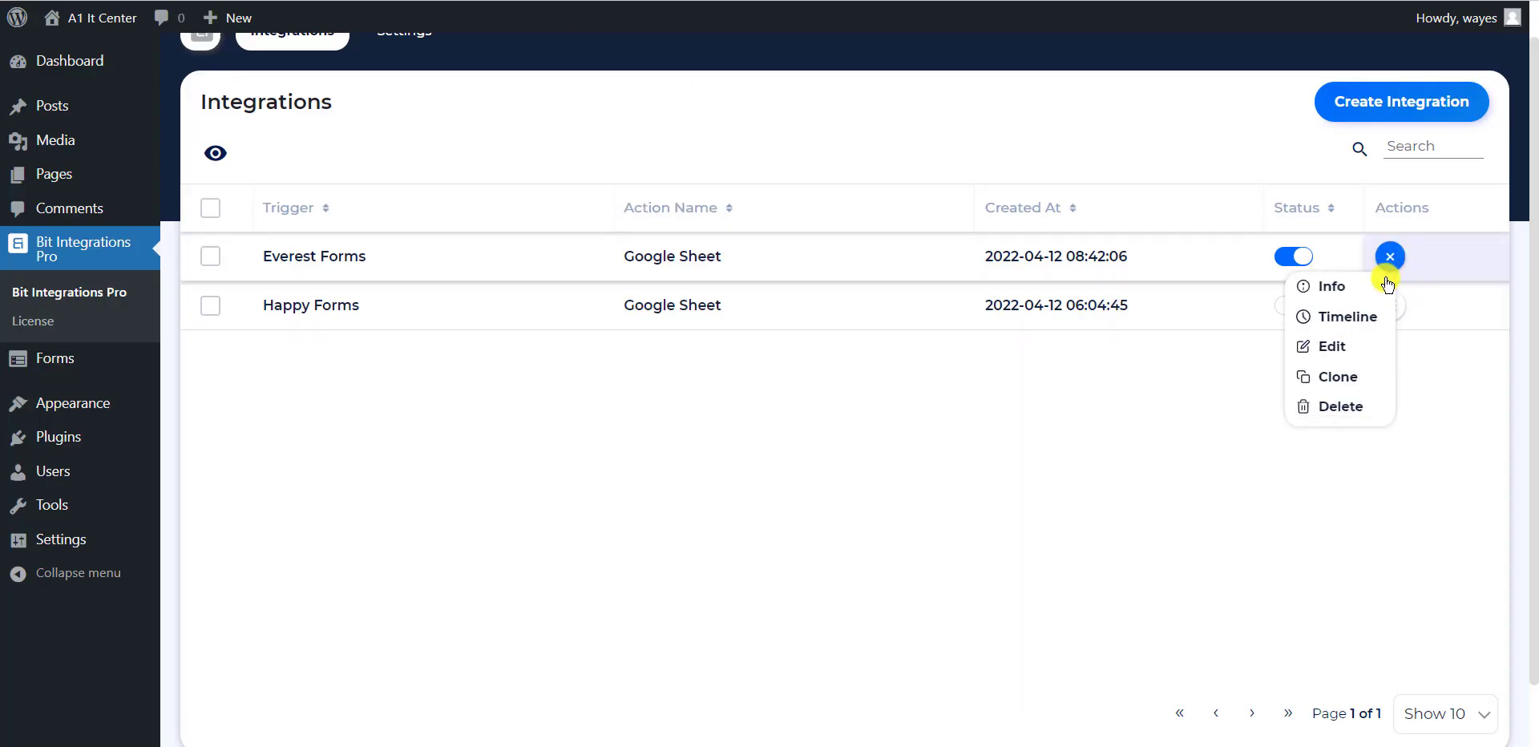
pyautogui.click(1350, 323)
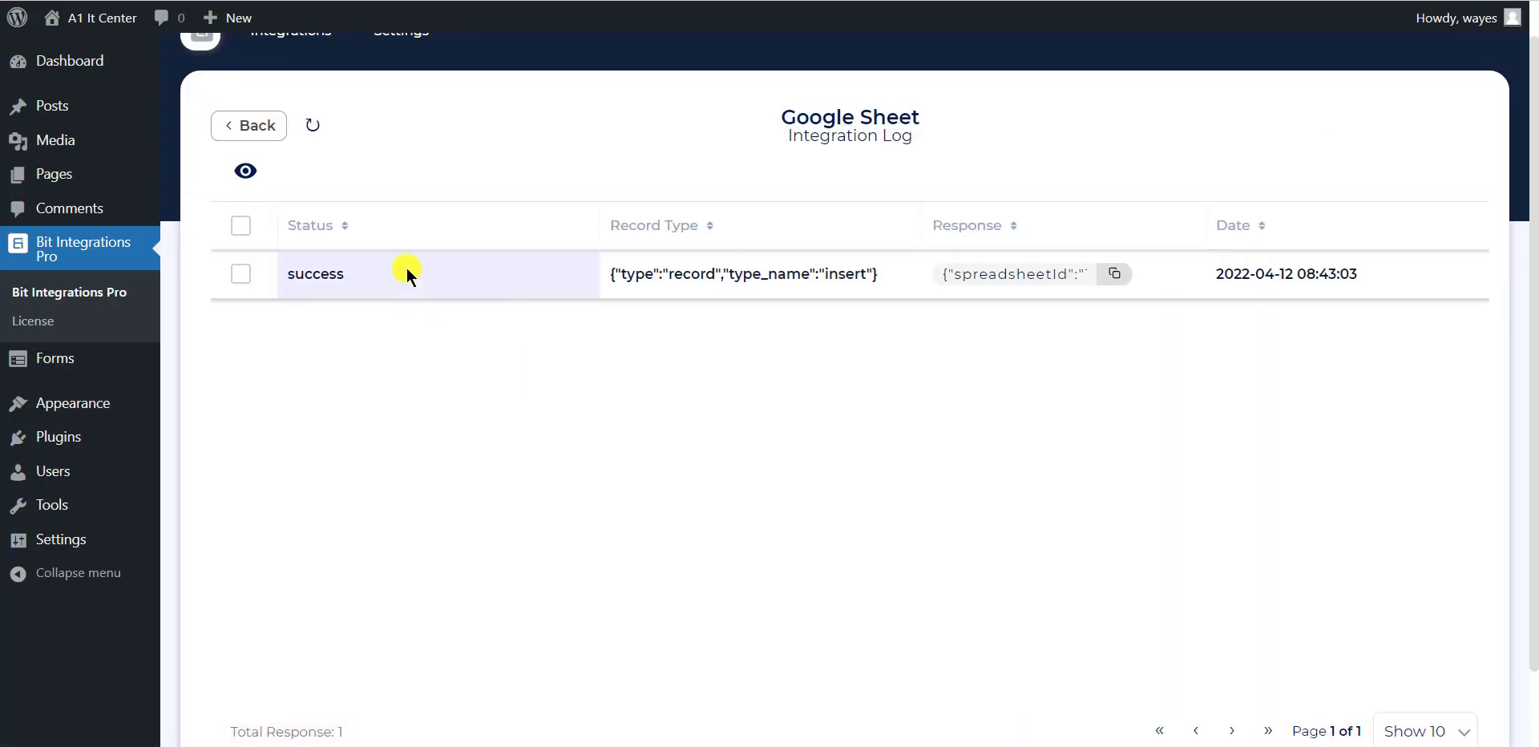
pyautogui.moveTo(391, 271); pyautogui.dragTo(267, 277)
pyautogui.click(425, 341)
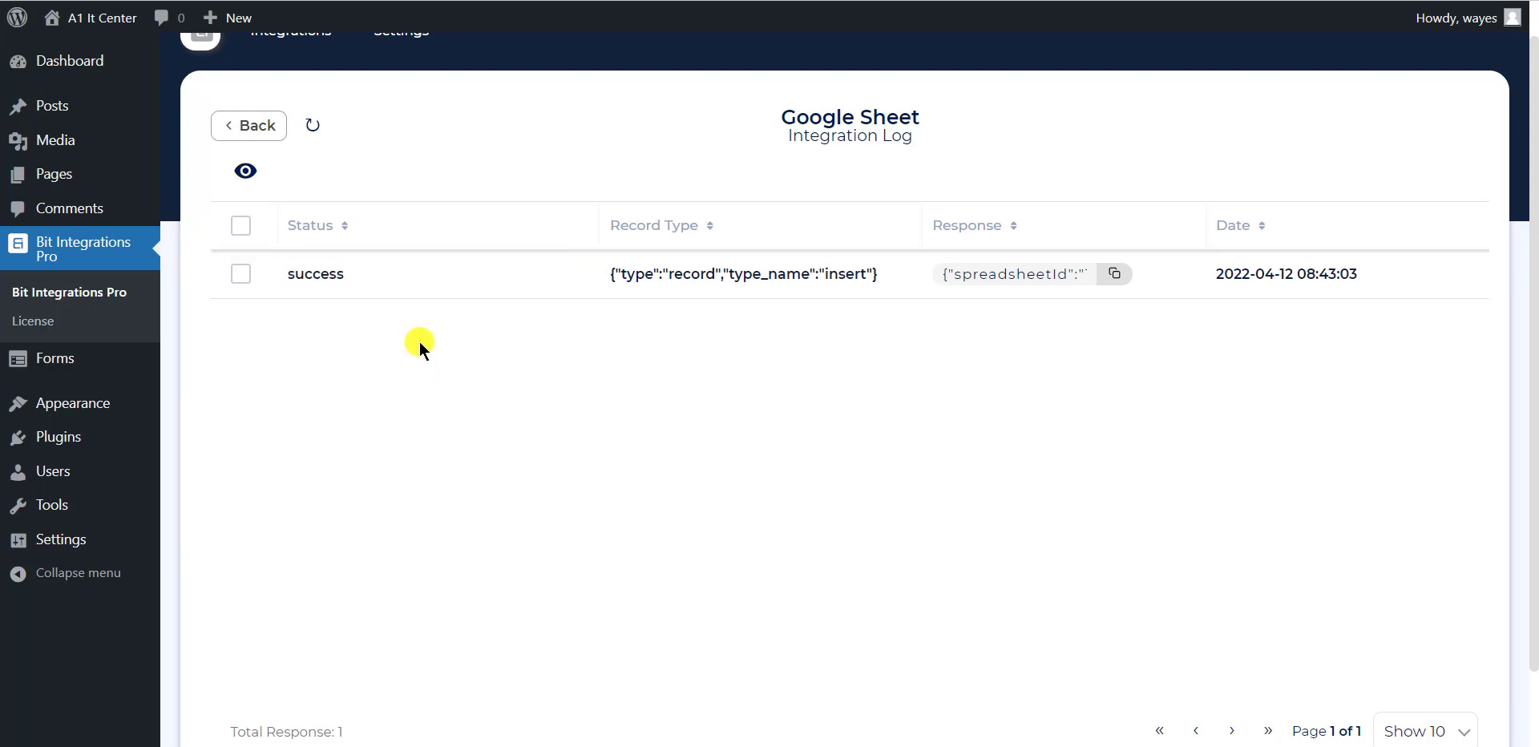
pyautogui.moveTo(286, 277); pyautogui.dragTo(368, 258)
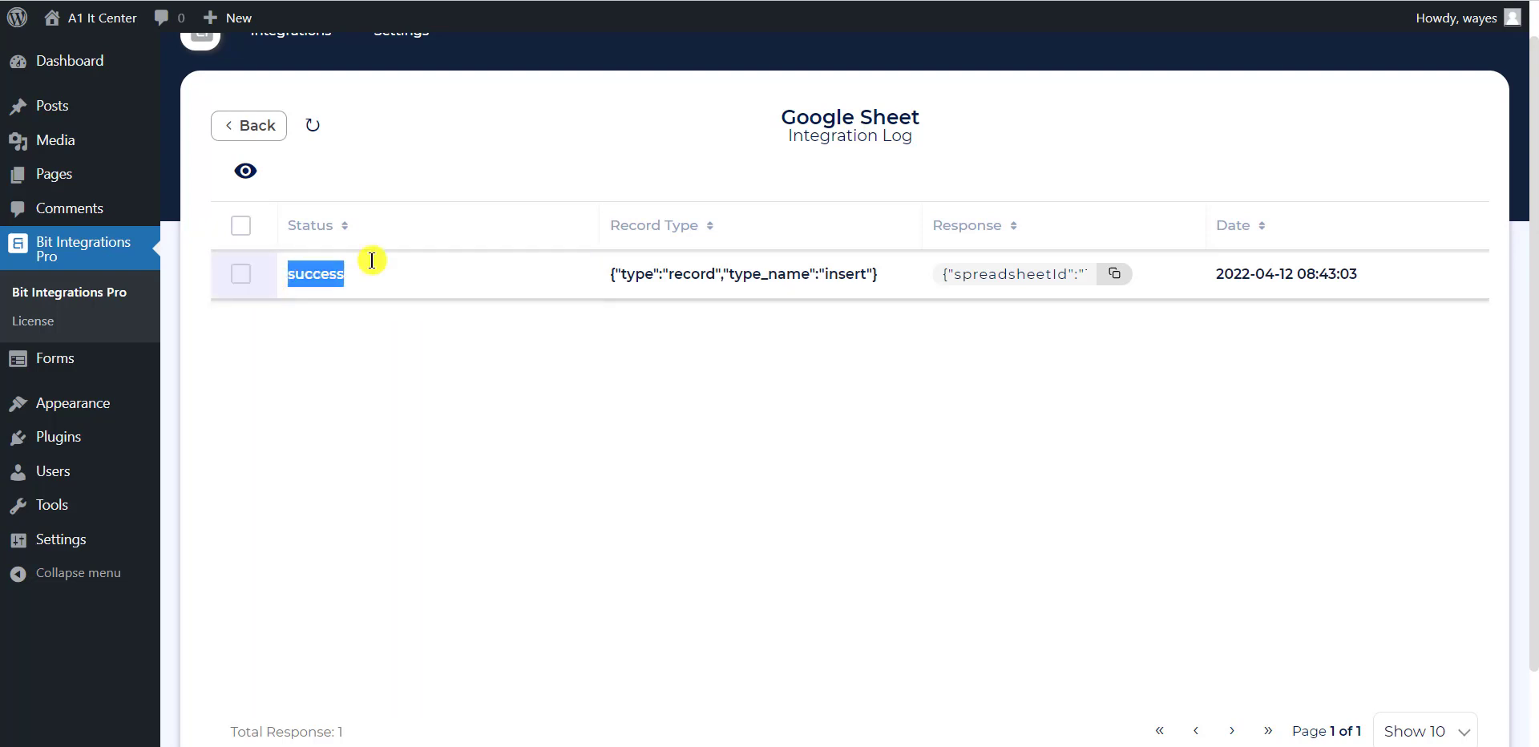